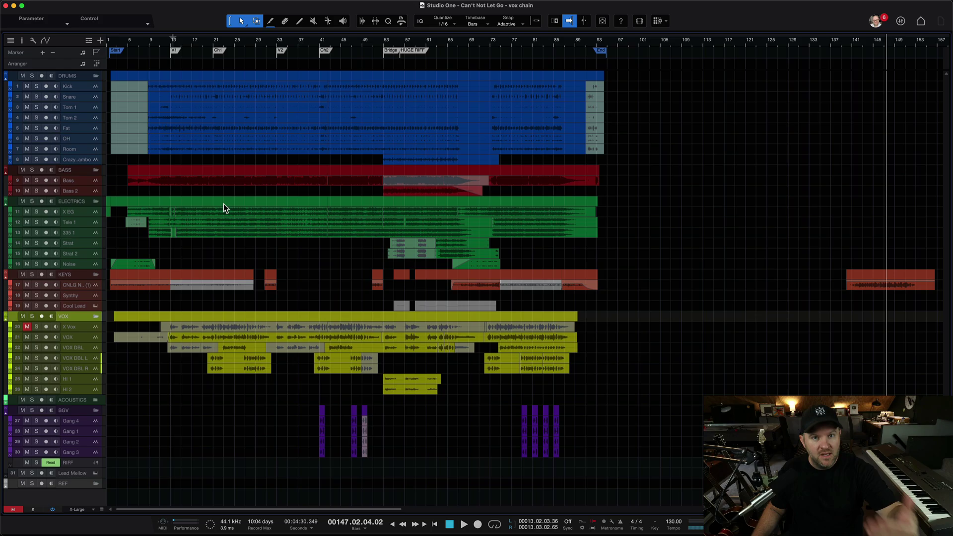
# - Open the Export Mixdown dialog and name the exported file MIX 1
pyautogui.moveTo(160, 19)
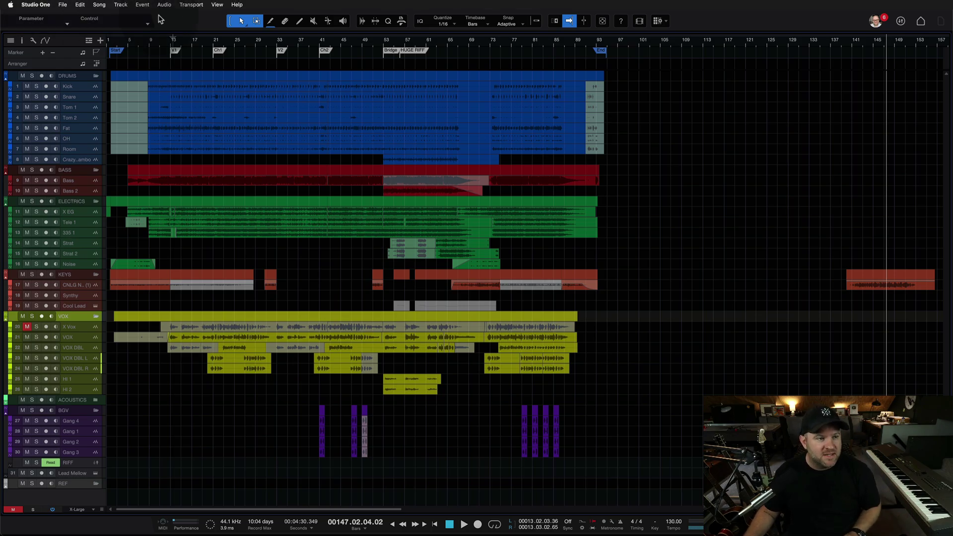
pyautogui.press('super+e')
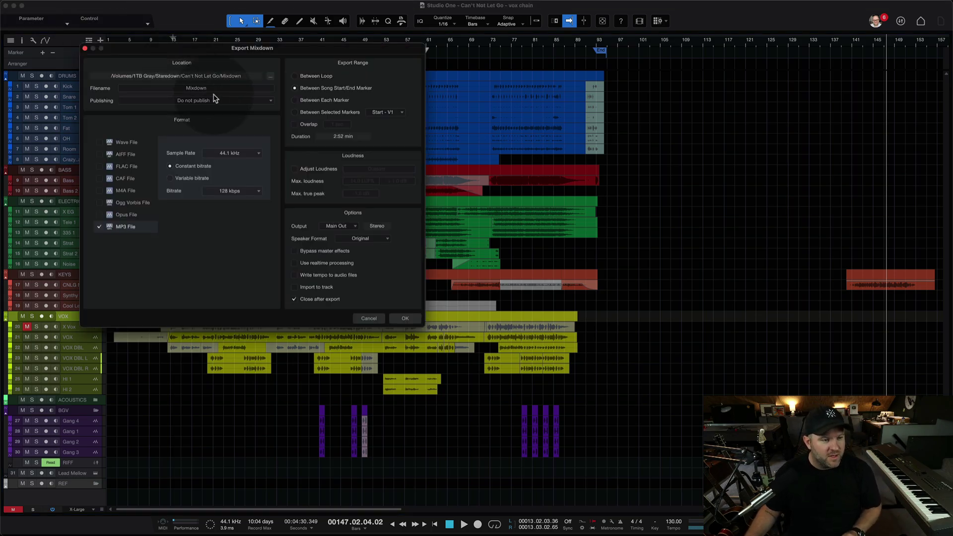
pyautogui.click(211, 90)
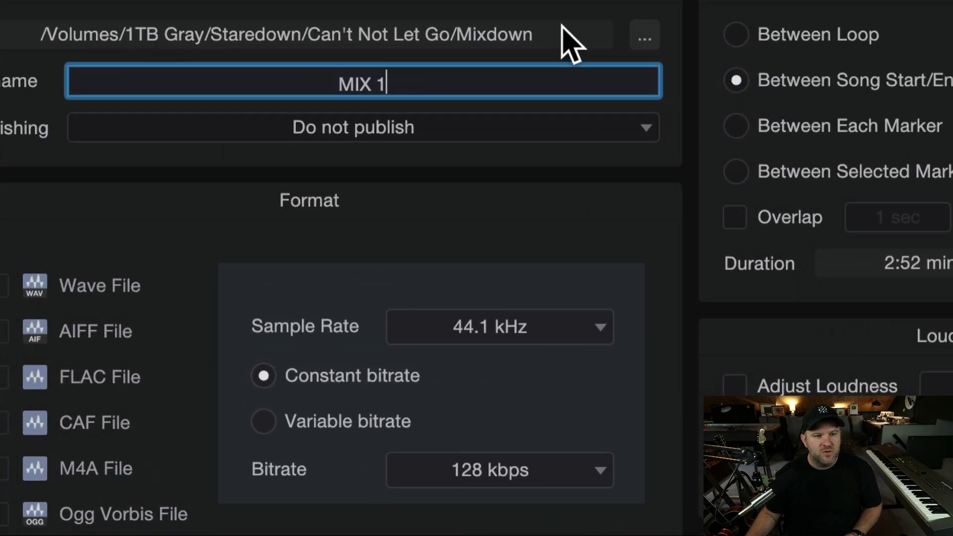
# - Browse Dropbox's Clients Dropbox folder for a save location, then cancel without changing it
pyautogui.click(533, 46)
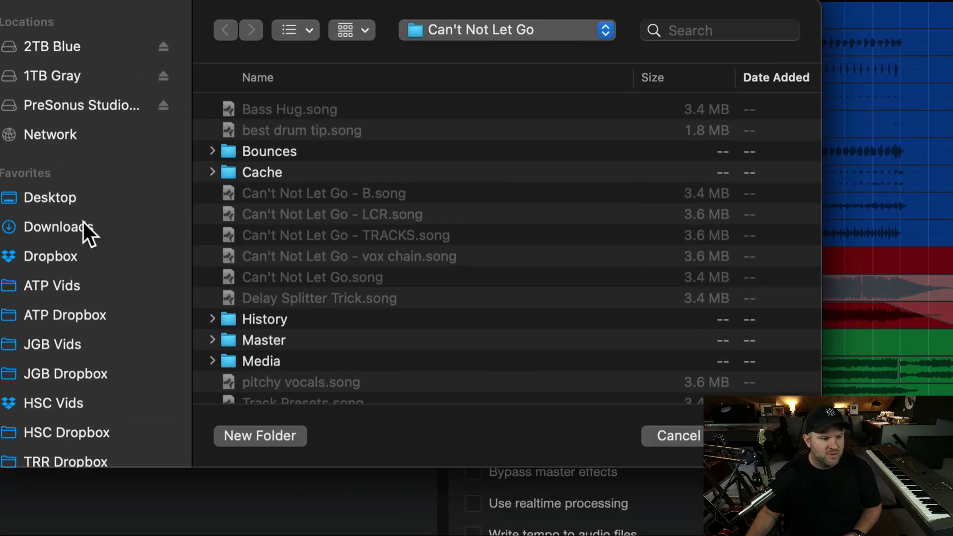
pyautogui.click(67, 257)
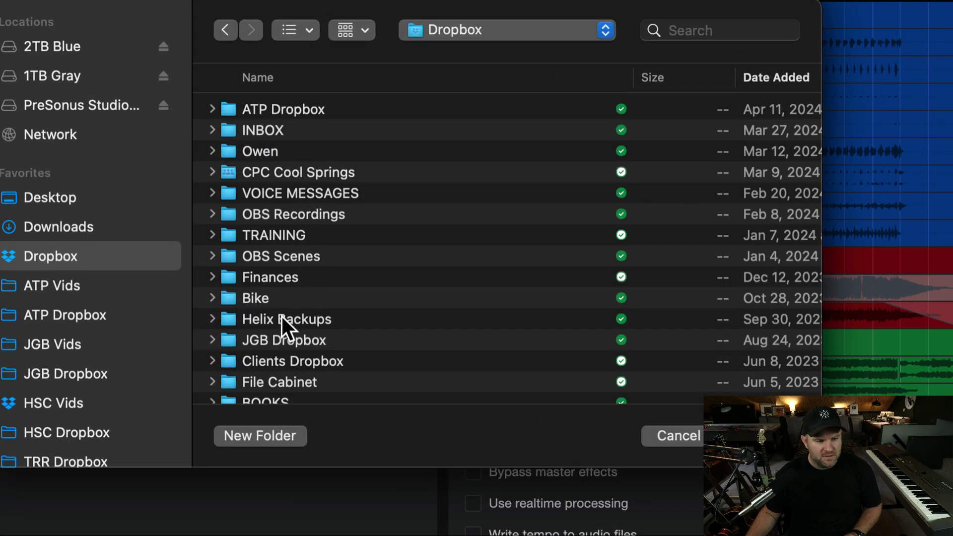
pyautogui.click(273, 84)
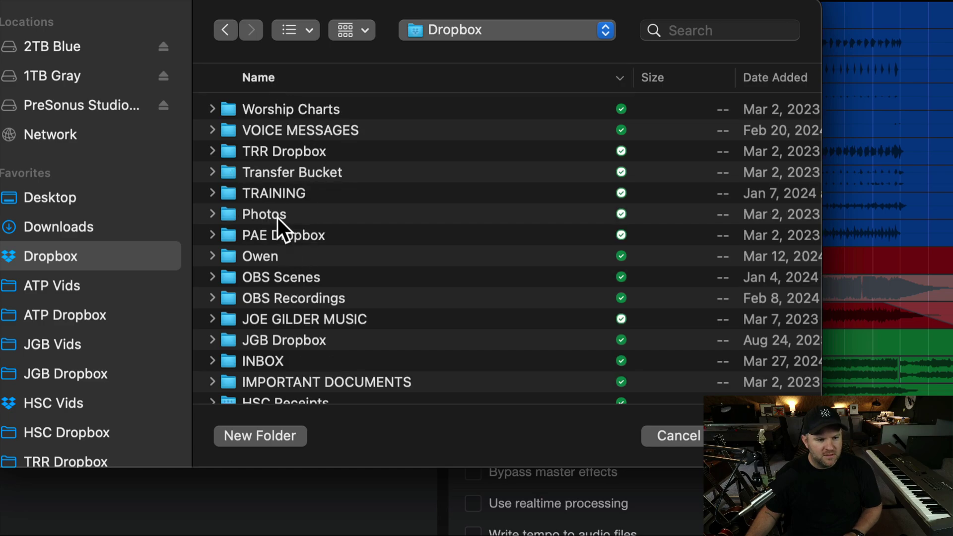
pyautogui.click(275, 75)
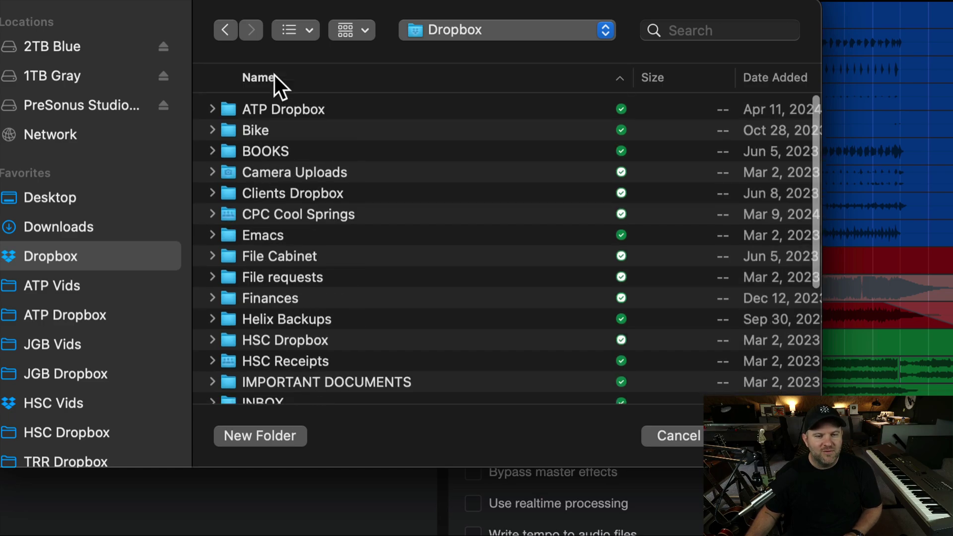
pyautogui.doubleClick(266, 195)
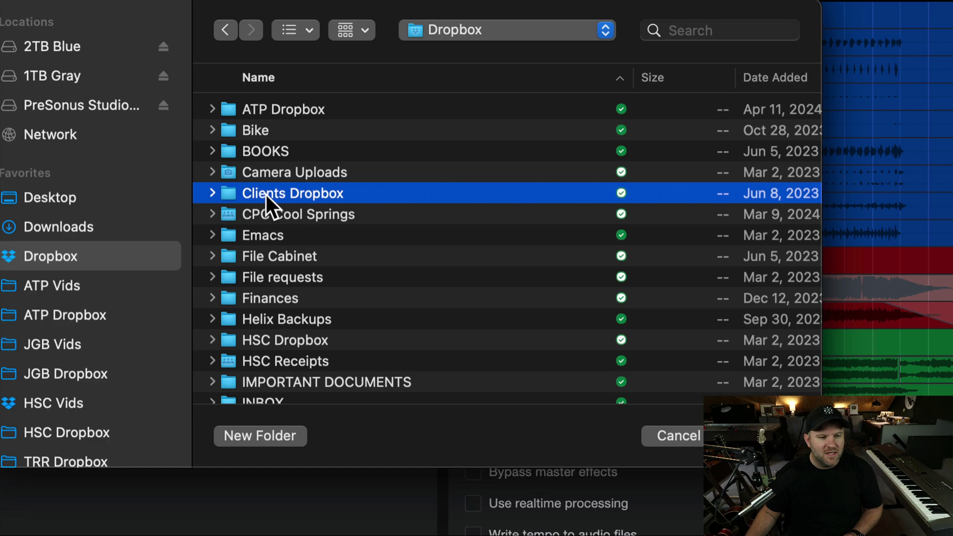
pyautogui.scroll(-20, 271, 190)
pyautogui.scroll(15, 271, 189)
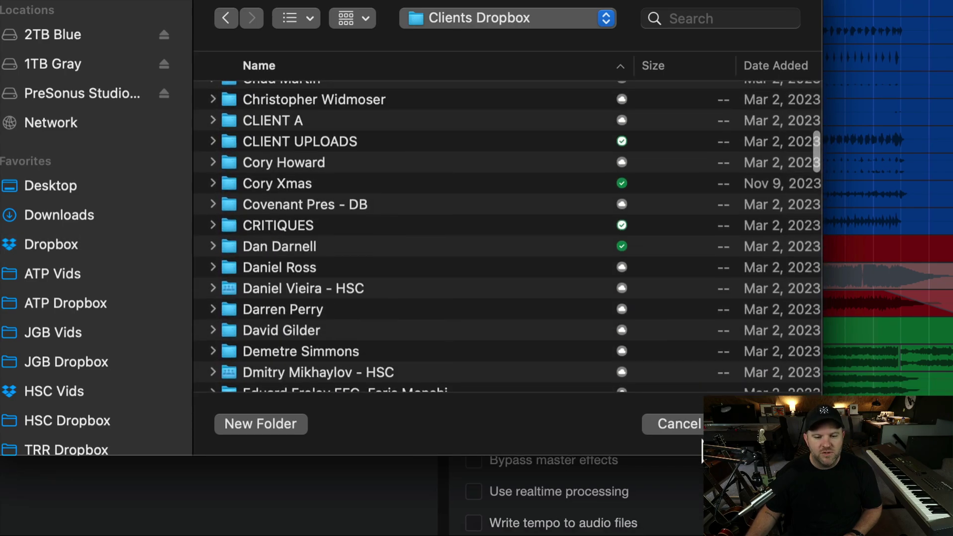
pyautogui.click(693, 438)
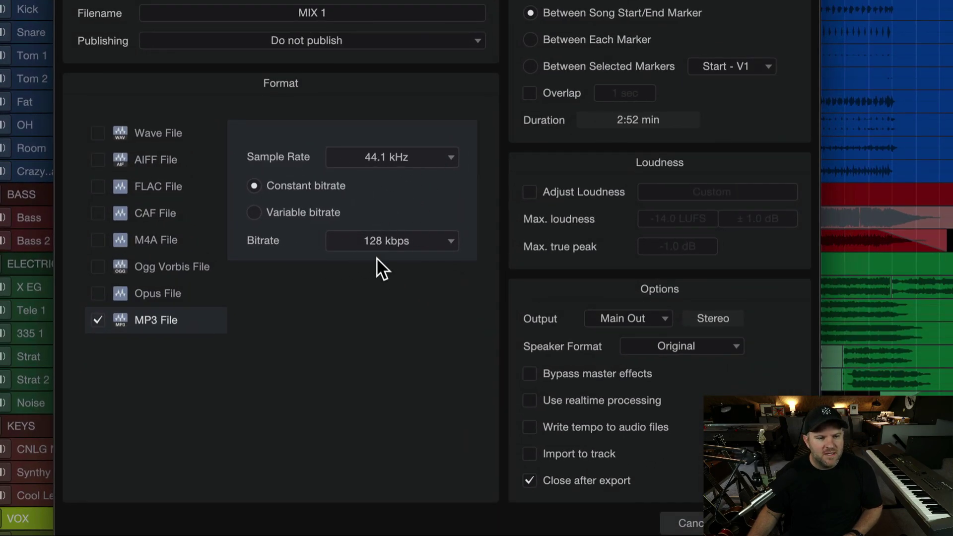
# - Try the 128 and 64 kbps bitrates, then settle on 320 kbps for the MP3
pyautogui.click(374, 246)
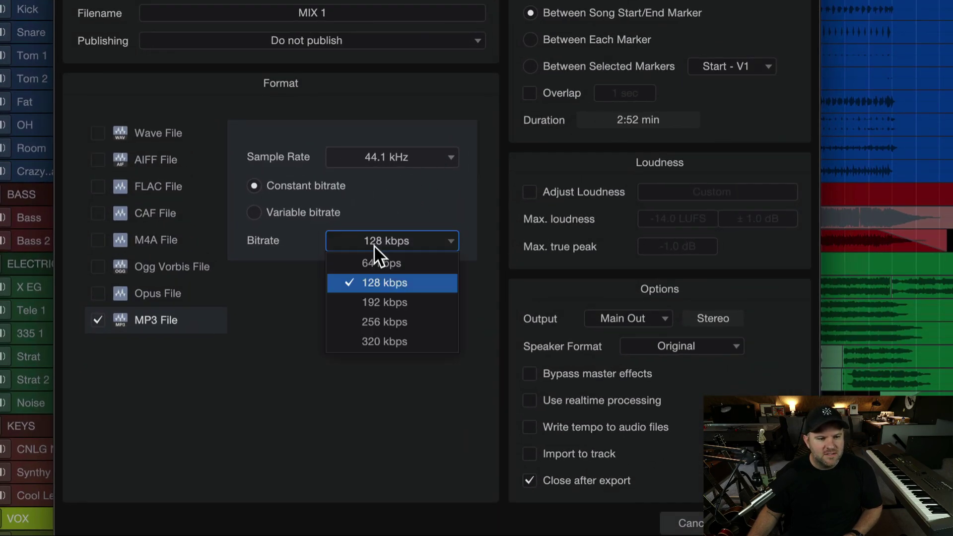
pyautogui.click(392, 341)
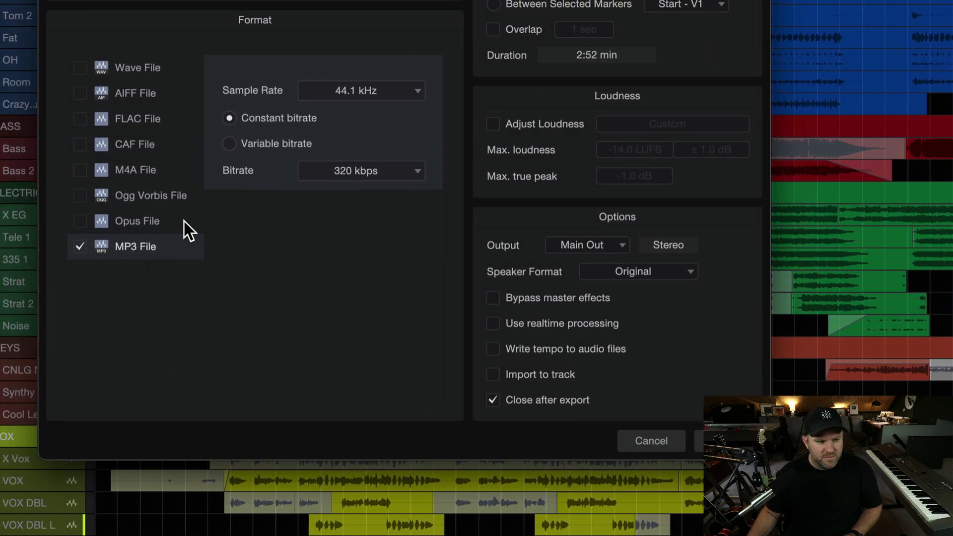
pyautogui.click(320, 171)
pyautogui.click(356, 206)
pyautogui.click(361, 178)
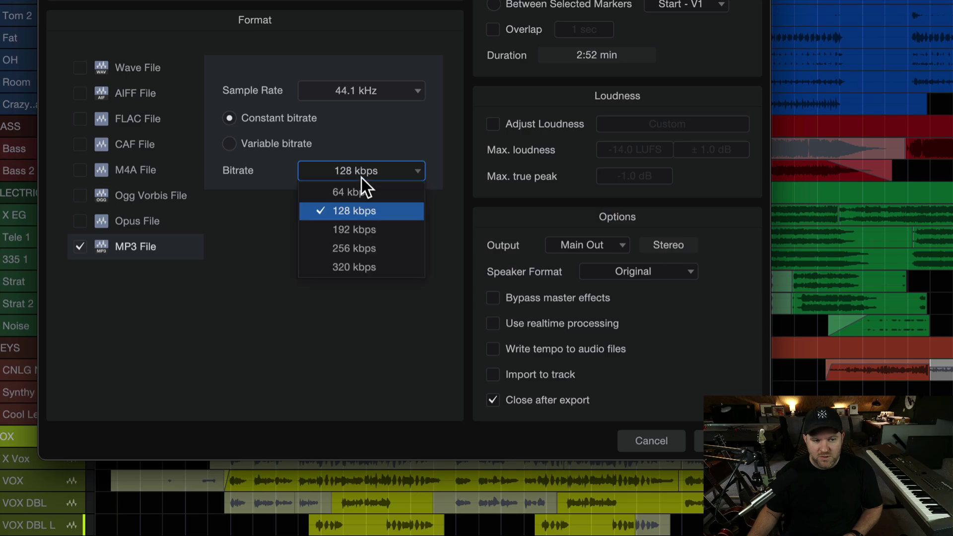
pyautogui.click(361, 191)
pyautogui.click(361, 170)
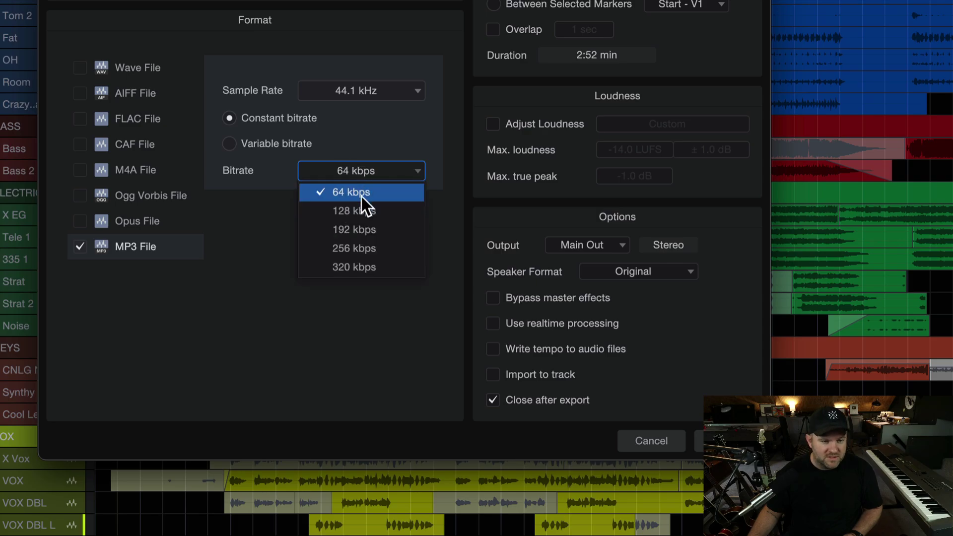
pyautogui.click(353, 267)
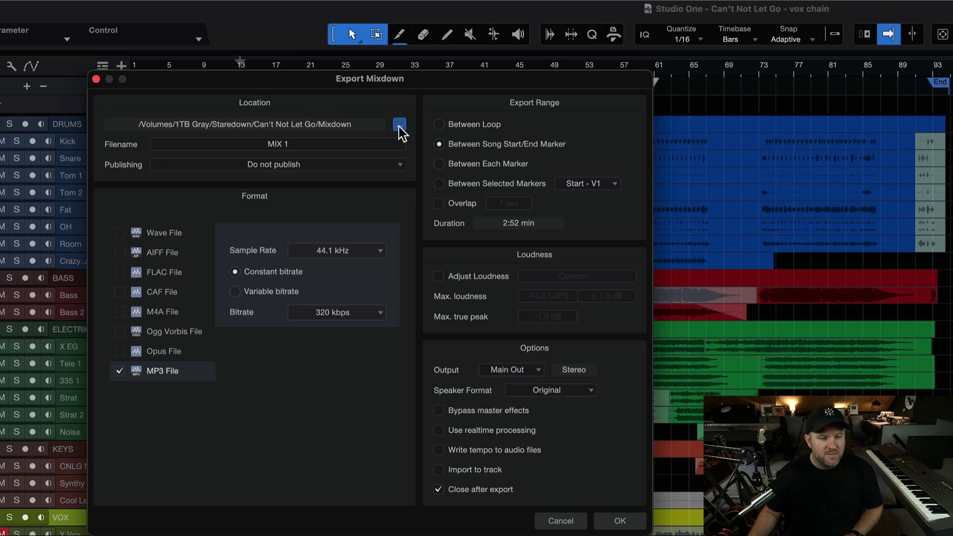
pyautogui.click(400, 125)
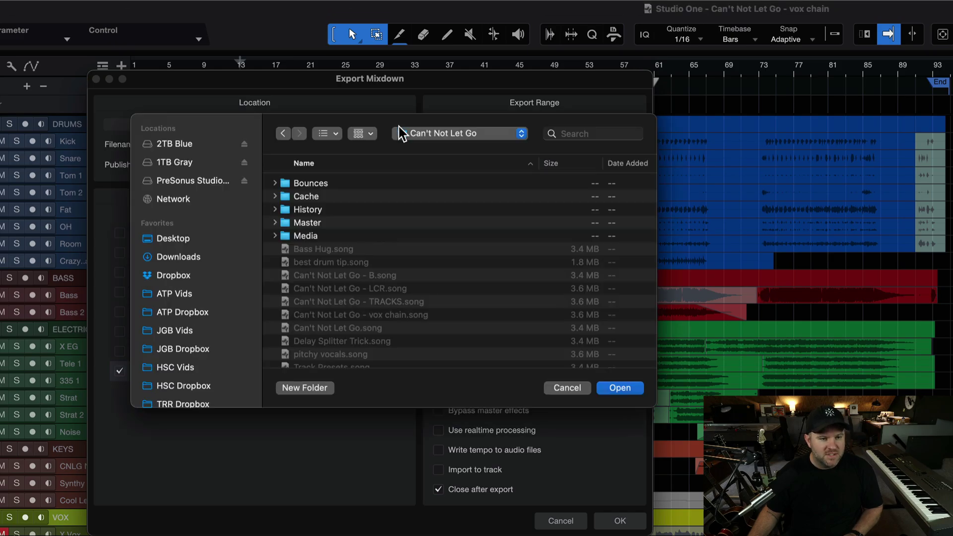
pyautogui.click(188, 276)
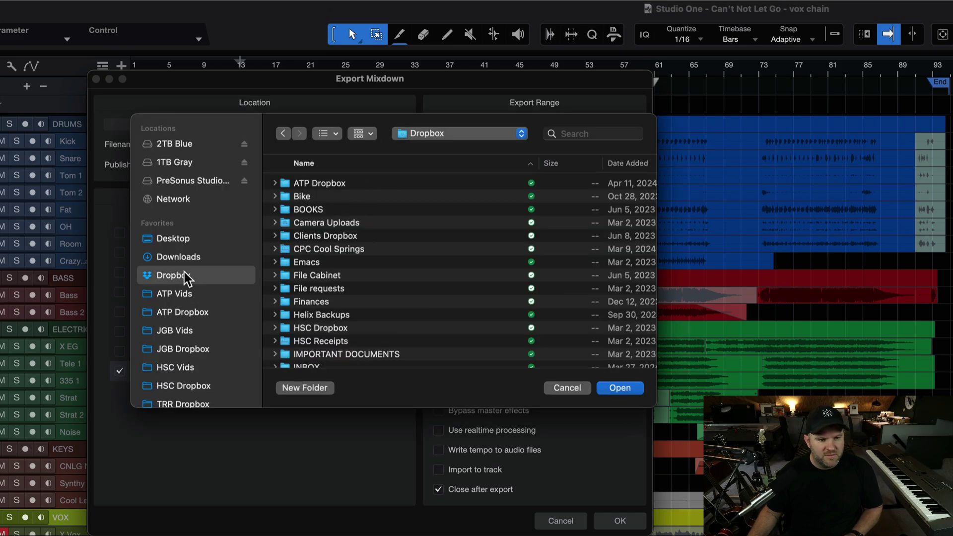
pyautogui.doubleClick(329, 234)
pyautogui.click(313, 387)
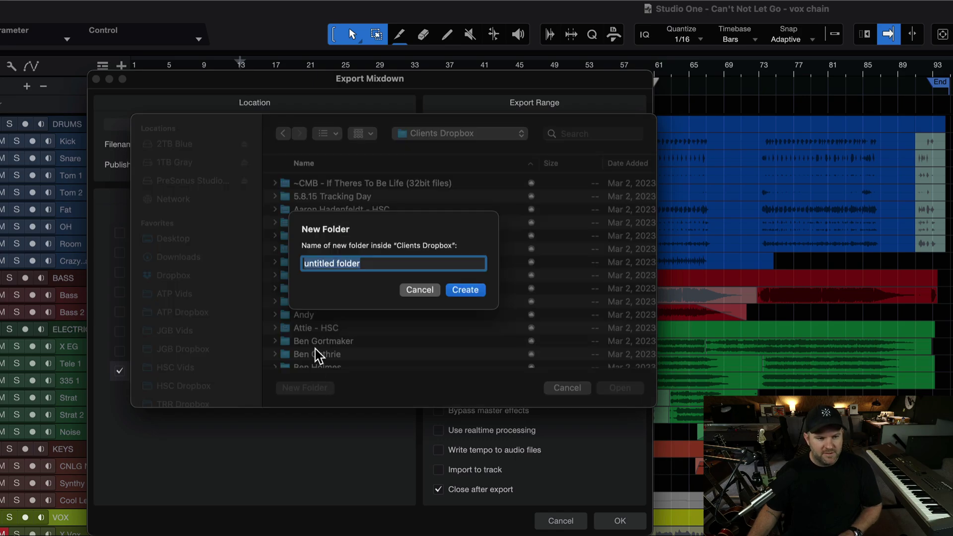
pyautogui.write('JO JO')
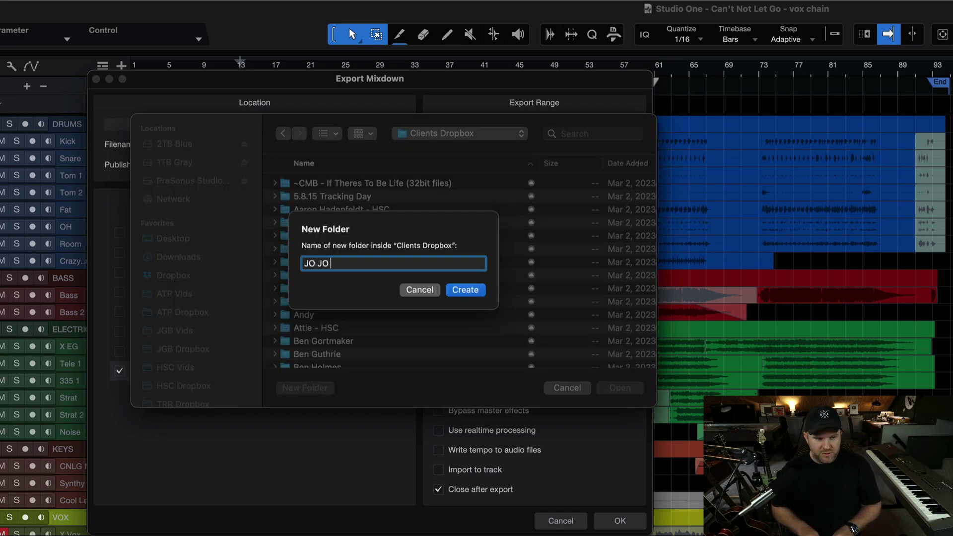
pyautogui.write(' GIL GIL')
pyautogui.press('Return')
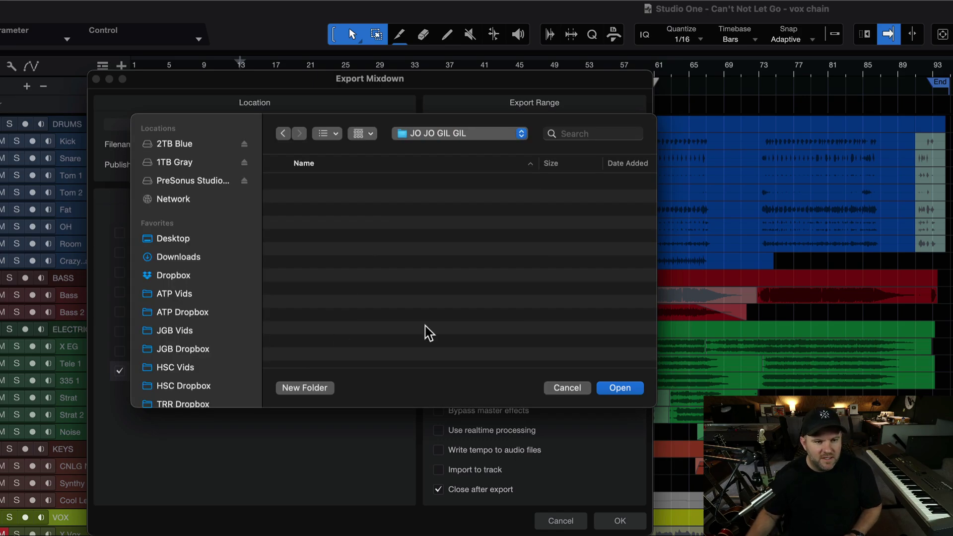
pyautogui.click(633, 392)
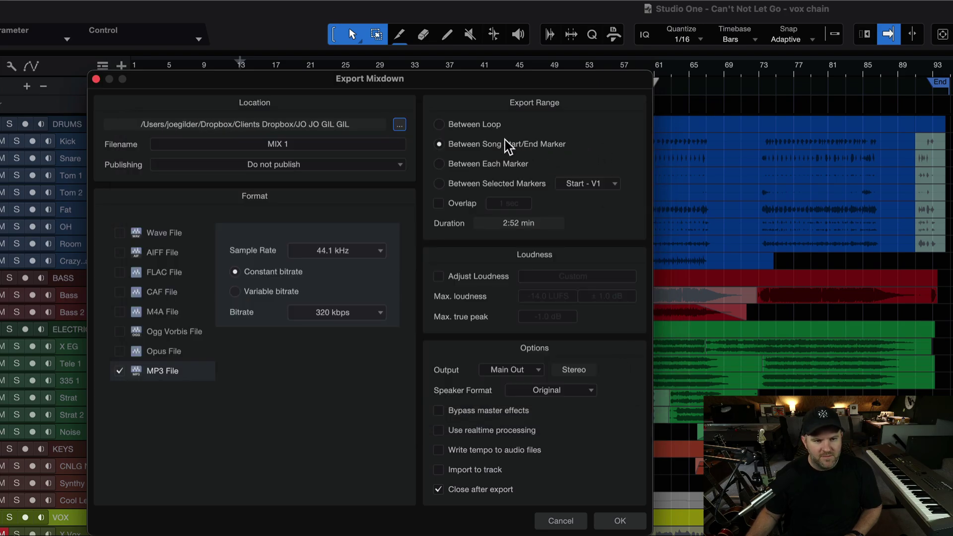
# - Export MIX 1.mp3, then bring the JO JO GIL GIL Finder folder holding it to the front
pyautogui.click(615, 519)
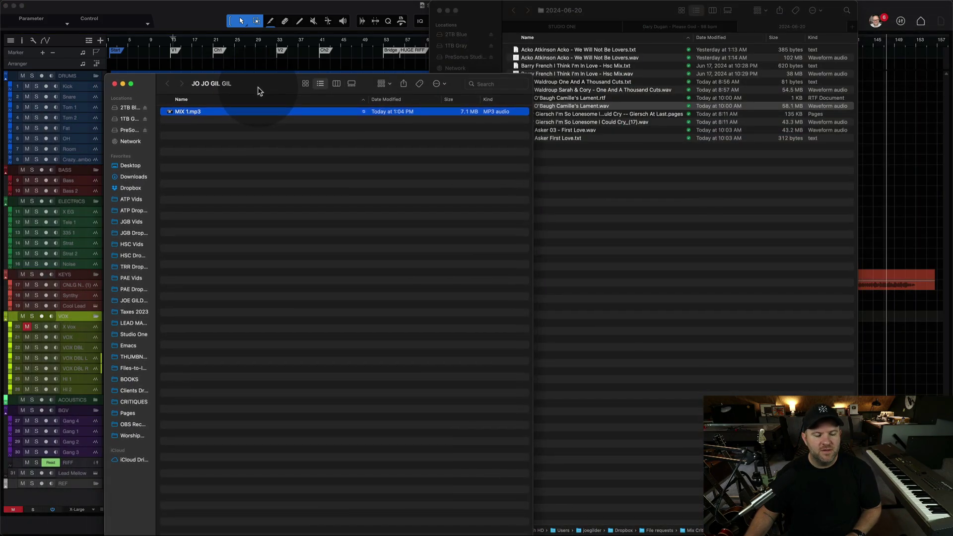
pyautogui.click(302, 130)
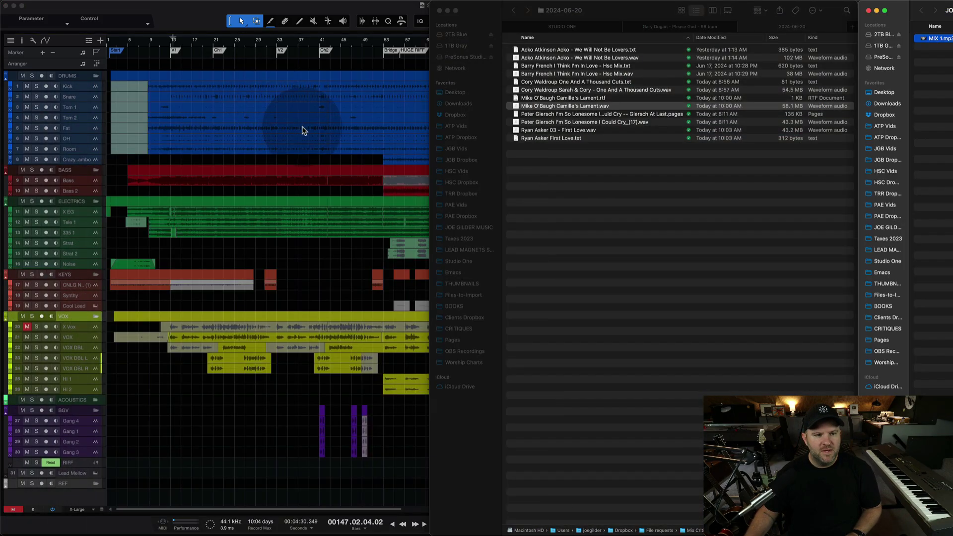
pyautogui.click(486, 172)
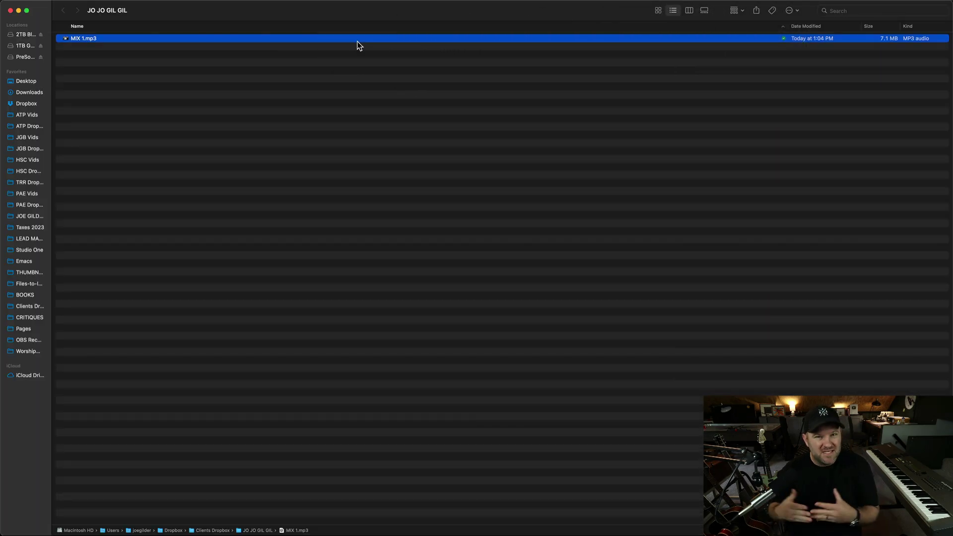
# - Select MIX 1.mp3 in Finder and copy its Dropbox link from the context menu
pyautogui.click(125, 57)
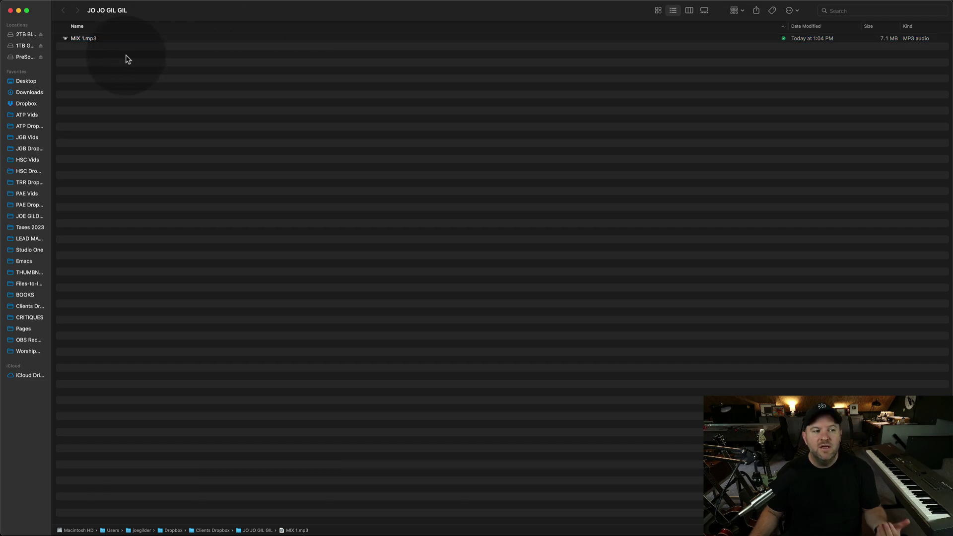
pyautogui.click(89, 40)
pyautogui.rightClick(89, 40)
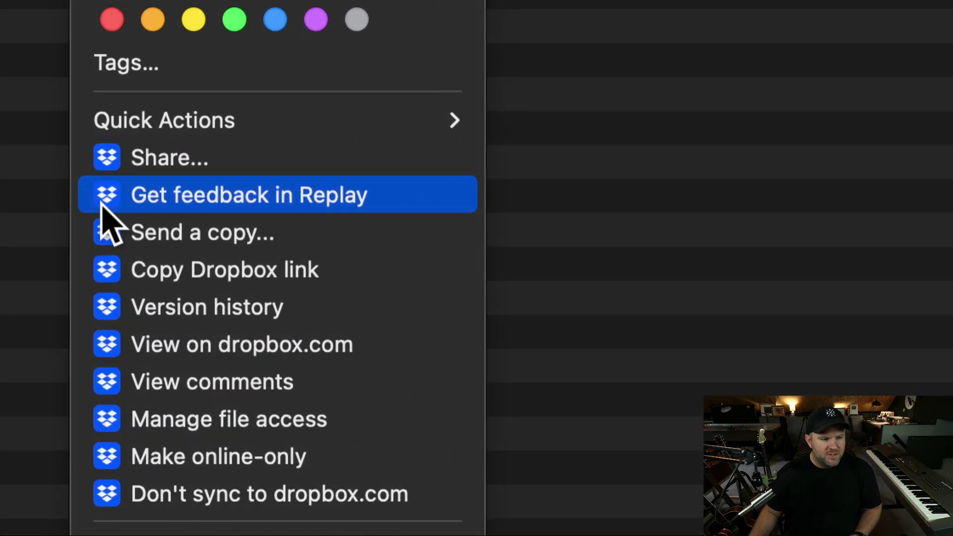
pyautogui.click(252, 278)
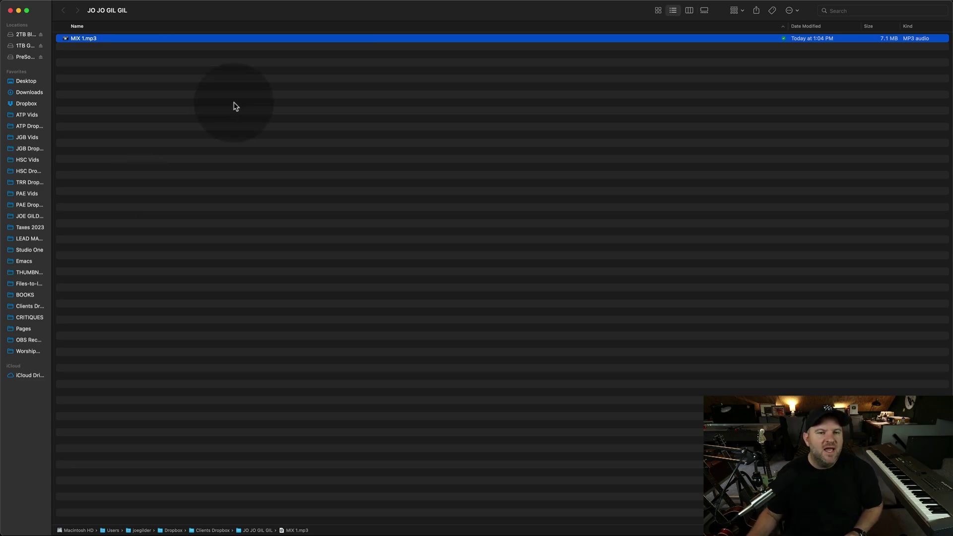
# - Paste the MIX 1.mp3 Dropbox link into a new Brave tab to load its player page
pyautogui.press('super+Tab')
pyautogui.click(491, 276)
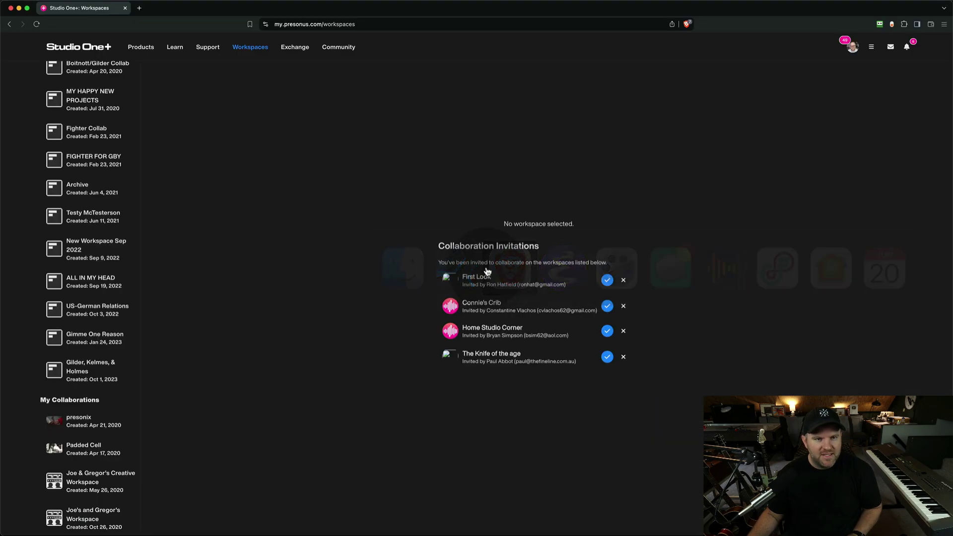
pyautogui.press('super+t')
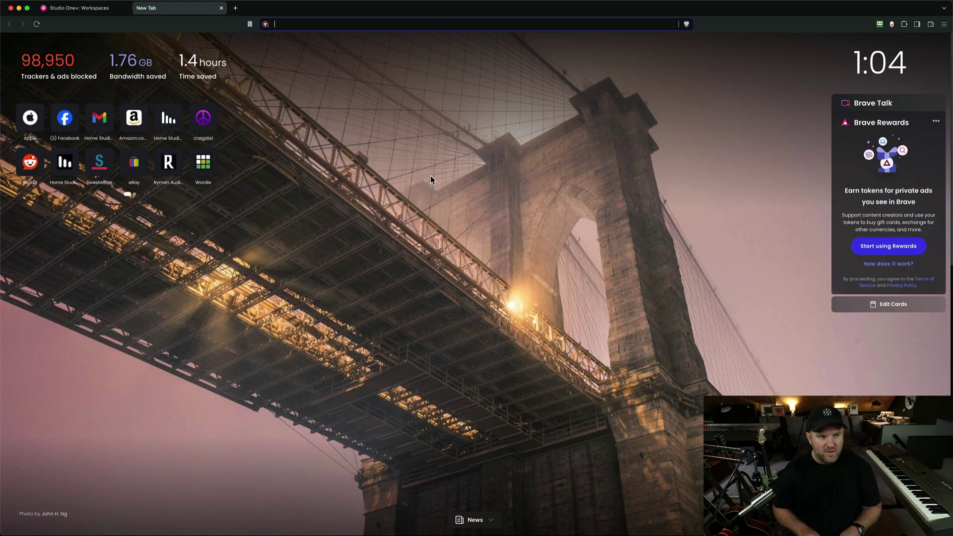
pyautogui.press('super+v')
pyautogui.press('Return')
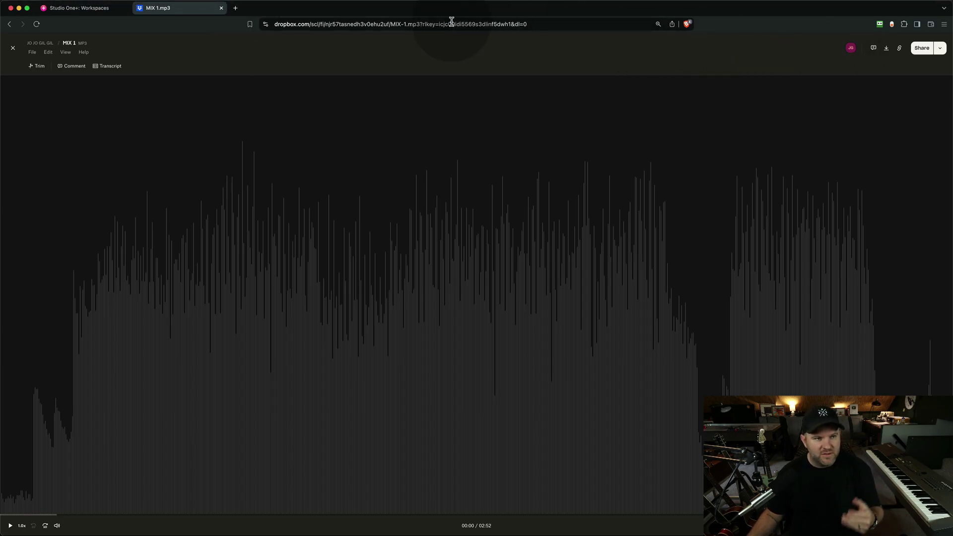
# - Close the Dropbox tab and show the Files list of the Silly Goose Time workspace
pyautogui.click(222, 9)
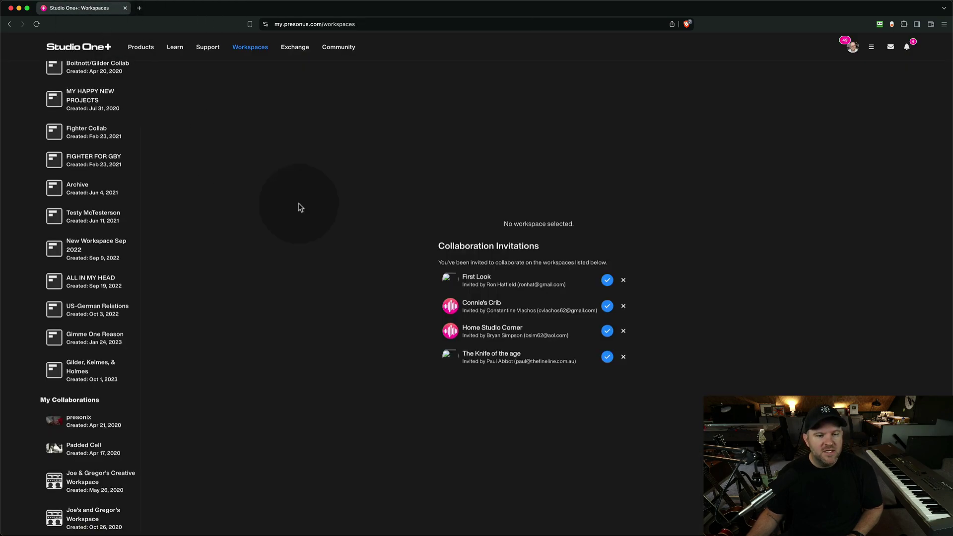
pyautogui.scroll(3, 97, 166)
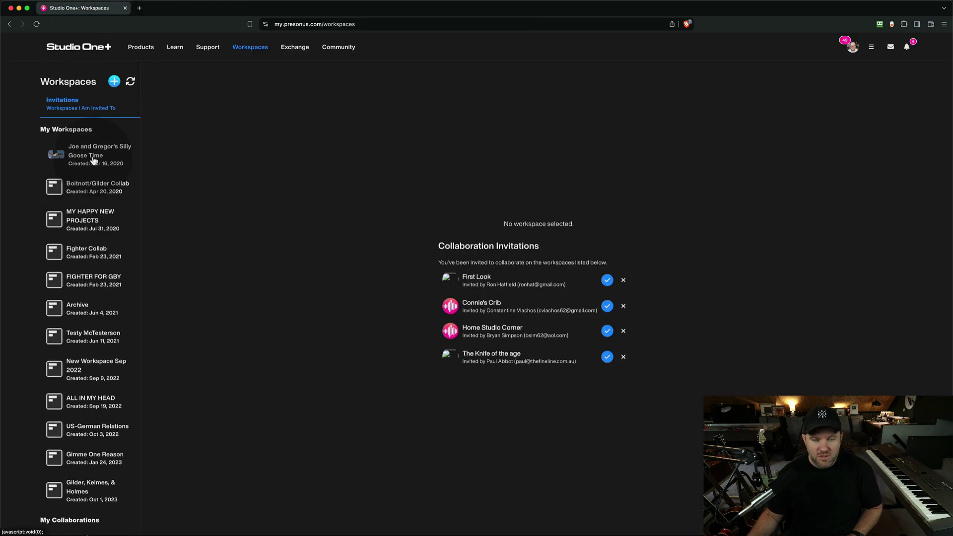
pyautogui.scroll(-6, 90, 256)
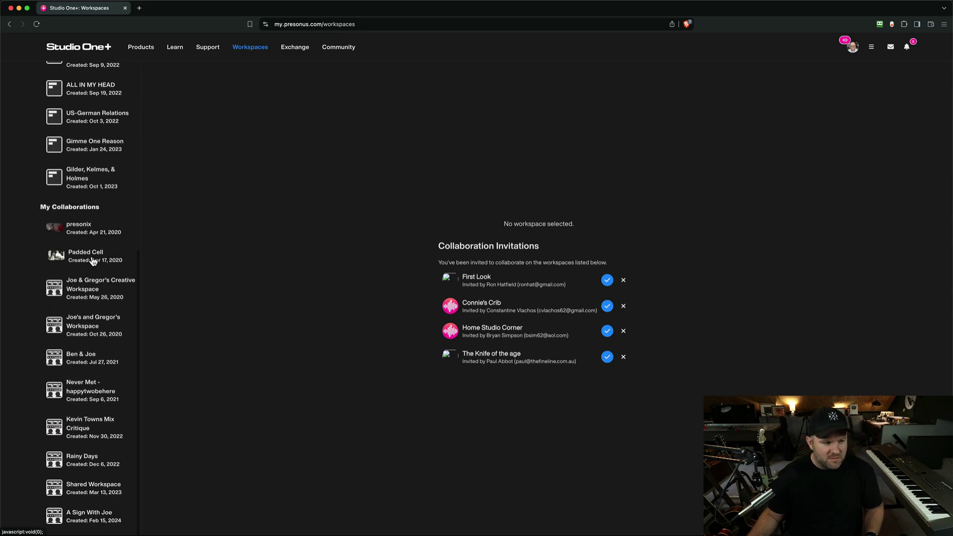
pyautogui.scroll(6, 87, 274)
pyautogui.click(99, 154)
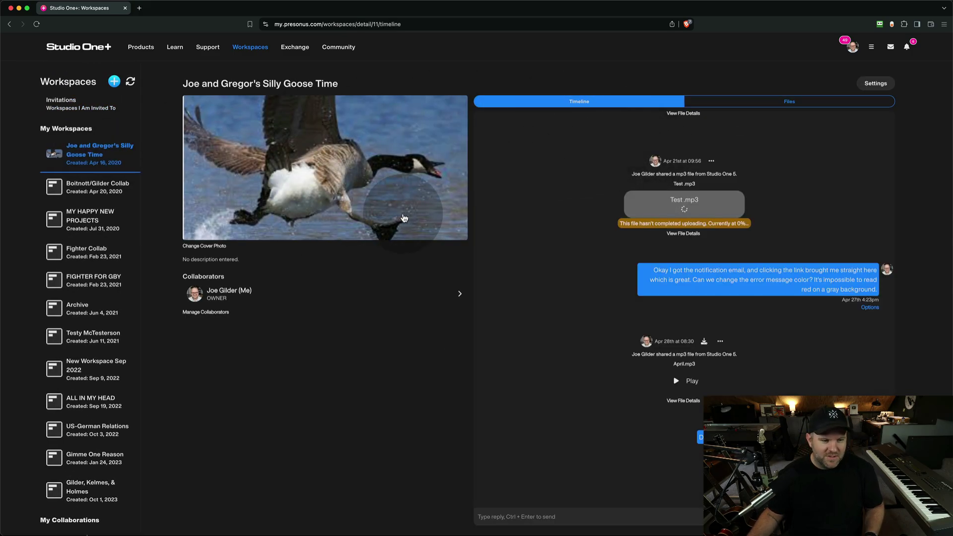
pyautogui.click(731, 101)
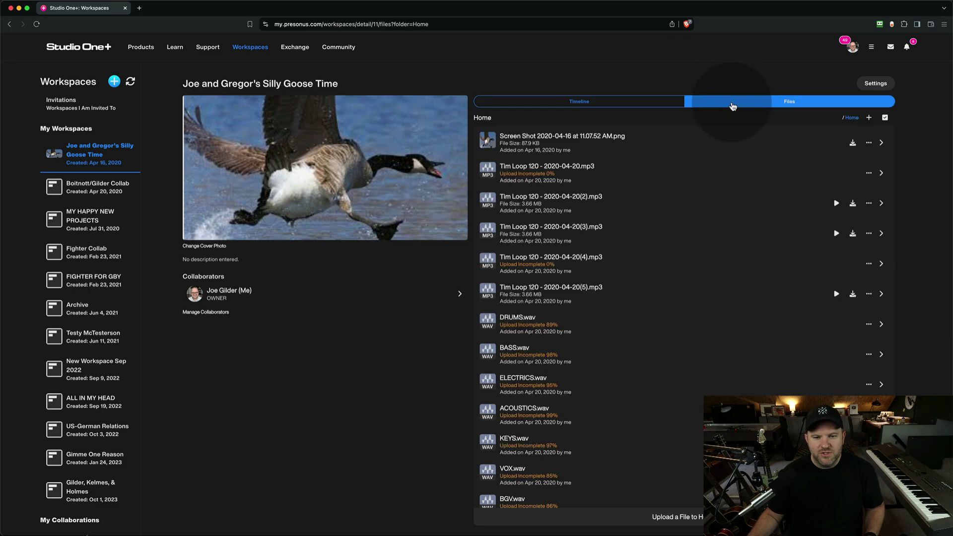
# - Open the Tim Loop 120 - 2020-04-20(2).mp3 file page from the Files list
pyautogui.click(610, 204)
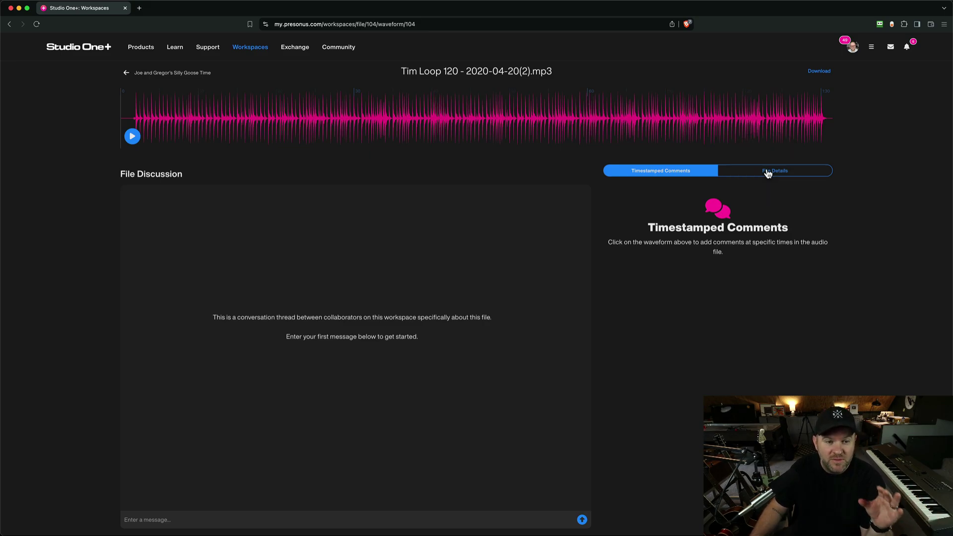
# - Switch the loop's file page to File Details, showing its date, size and sharing options
pyautogui.click(768, 172)
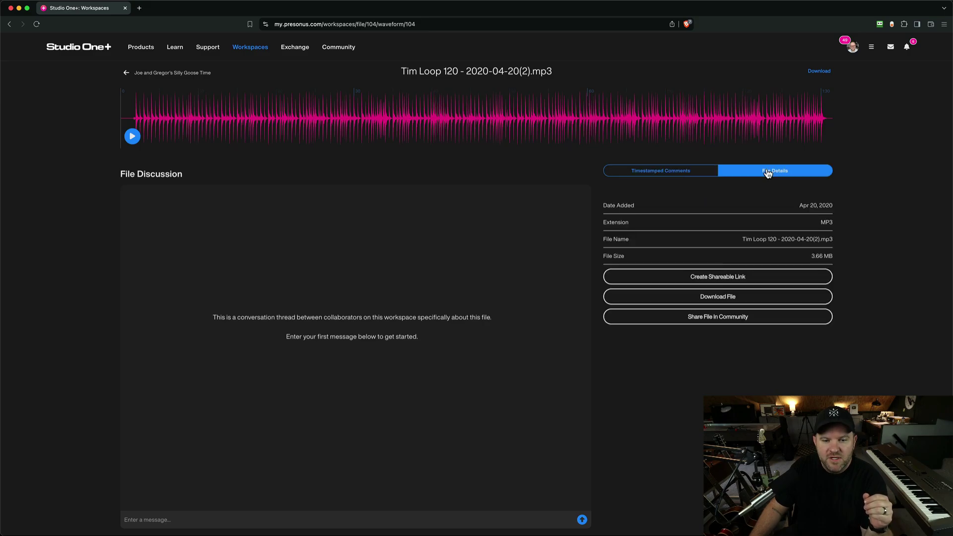
pyautogui.click(661, 170)
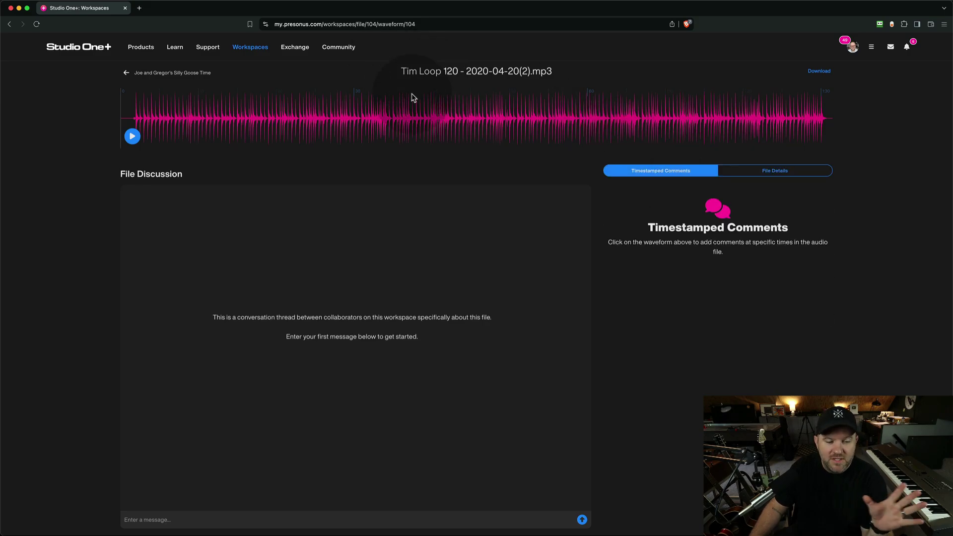
pyautogui.click(756, 172)
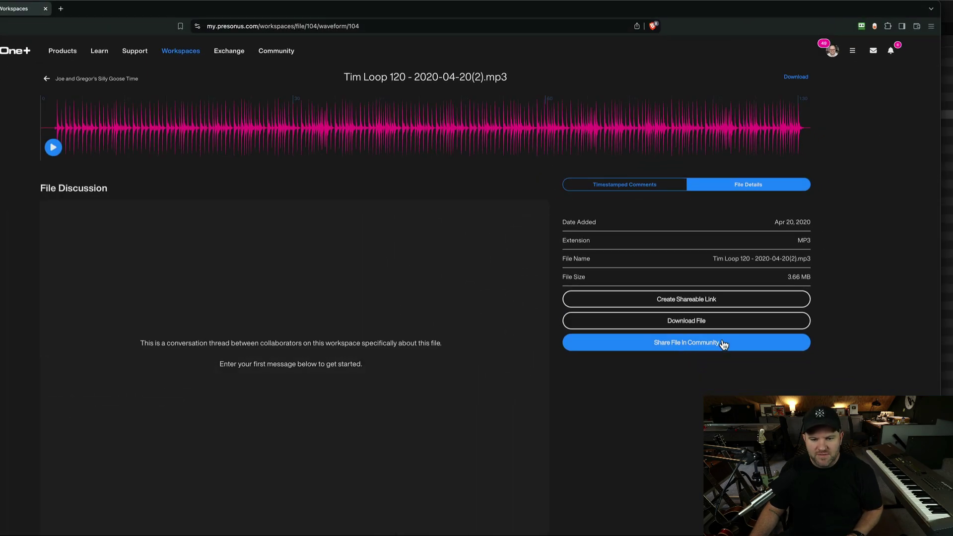
# - Create a public seven-day link for Tim Loop 120 with comments allowed, then copy it
pyautogui.click(684, 300)
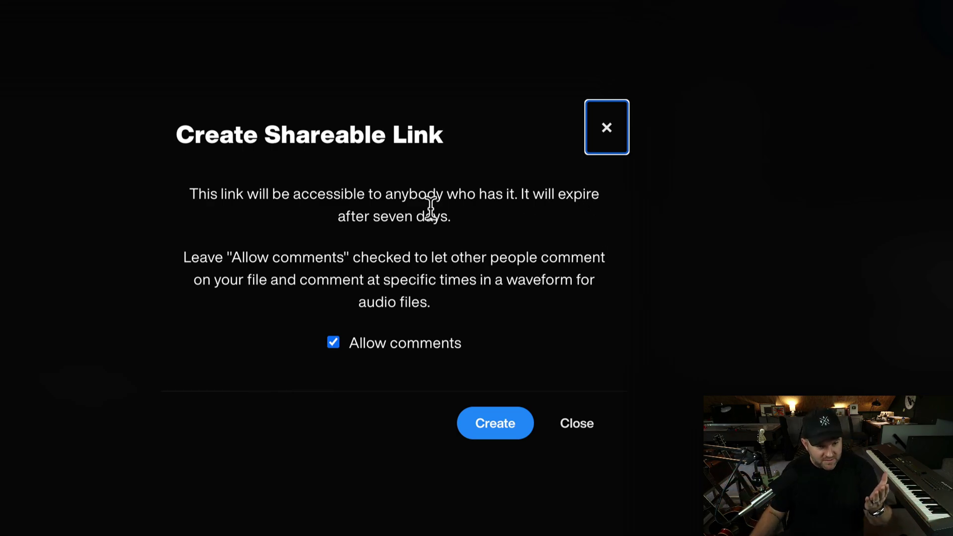
pyautogui.click(335, 346)
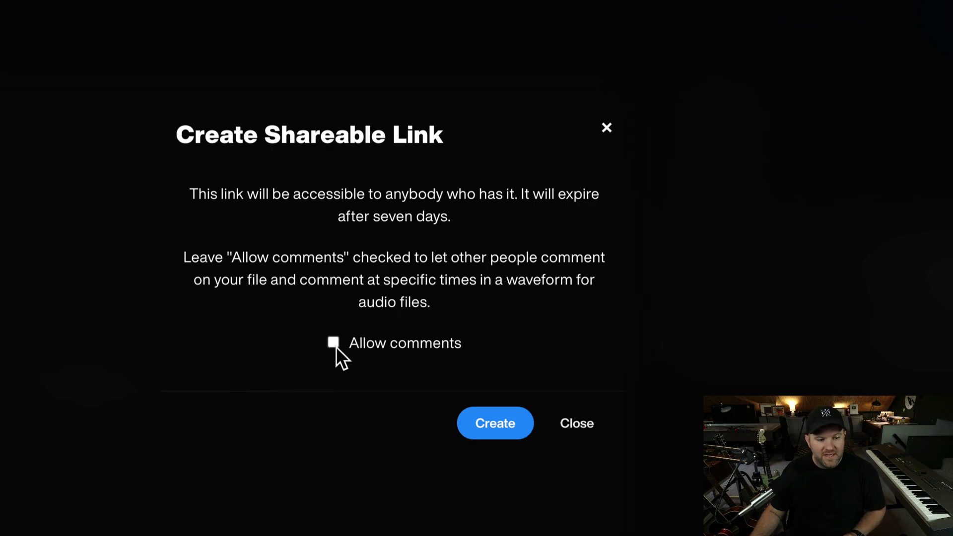
pyautogui.click(335, 344)
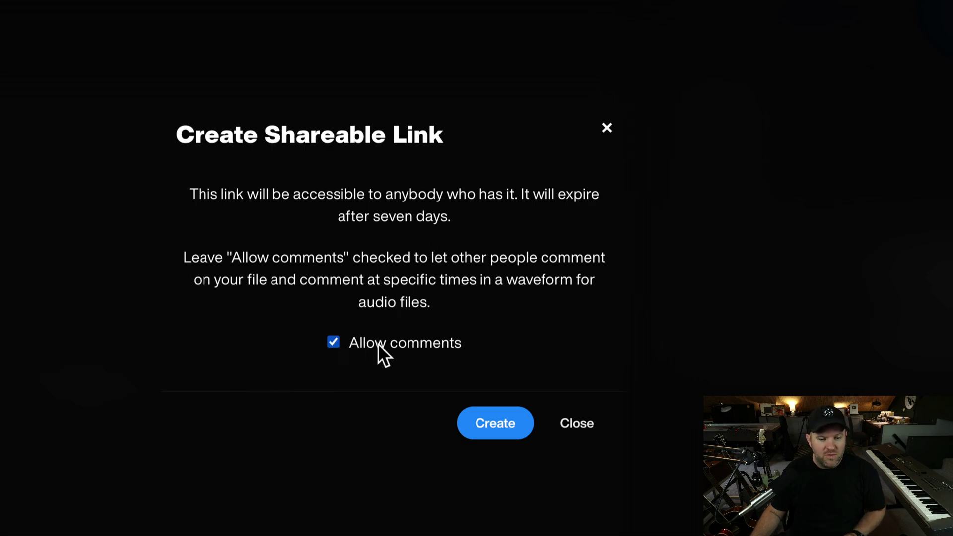
pyautogui.click(491, 426)
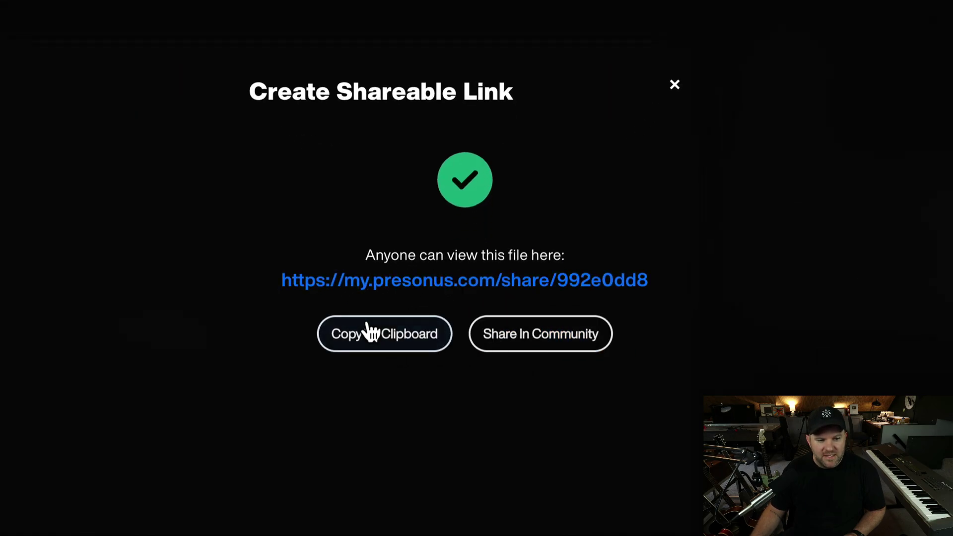
pyautogui.click(371, 332)
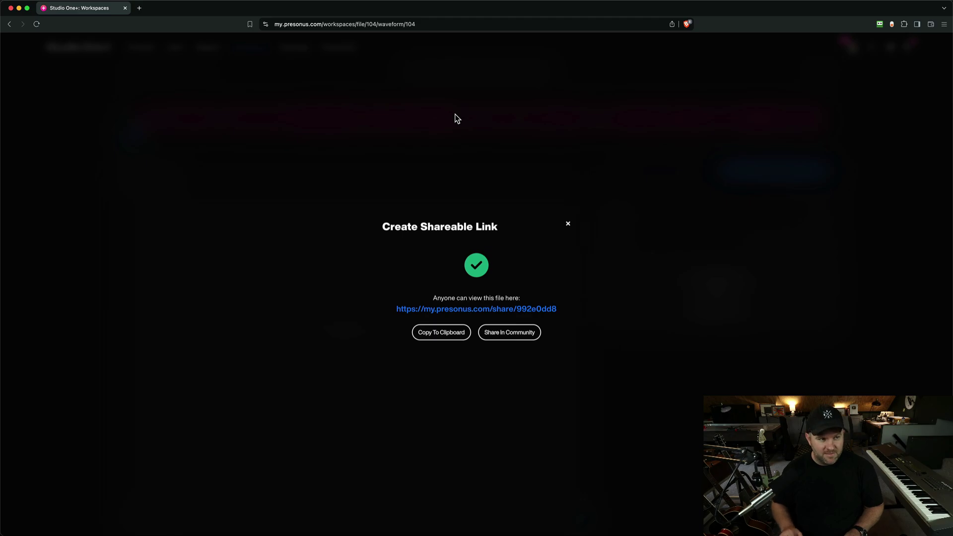
# - Load the copied Tim Loop 120 share link in a new browser window, then return to Studio One
pyautogui.press('super+n')
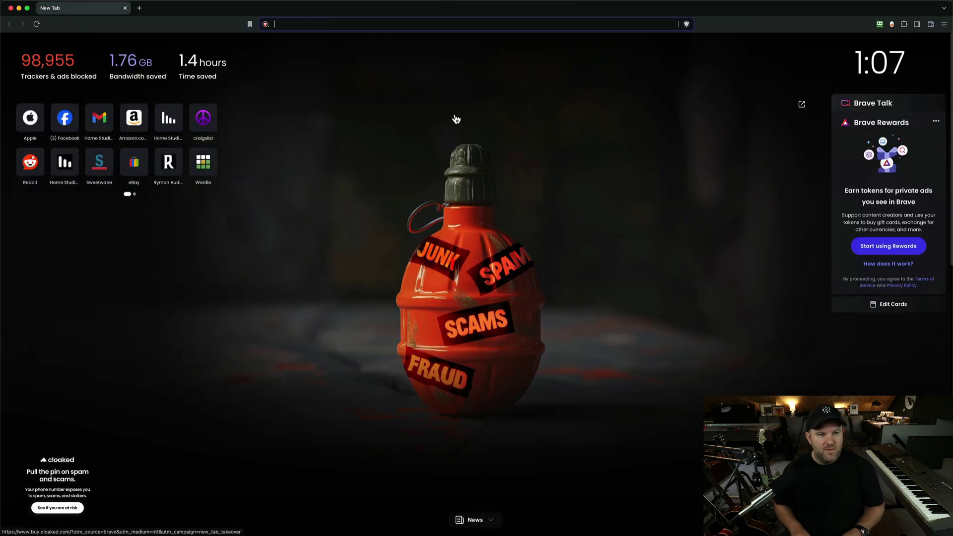
pyautogui.press('super+v')
pyautogui.press('Return')
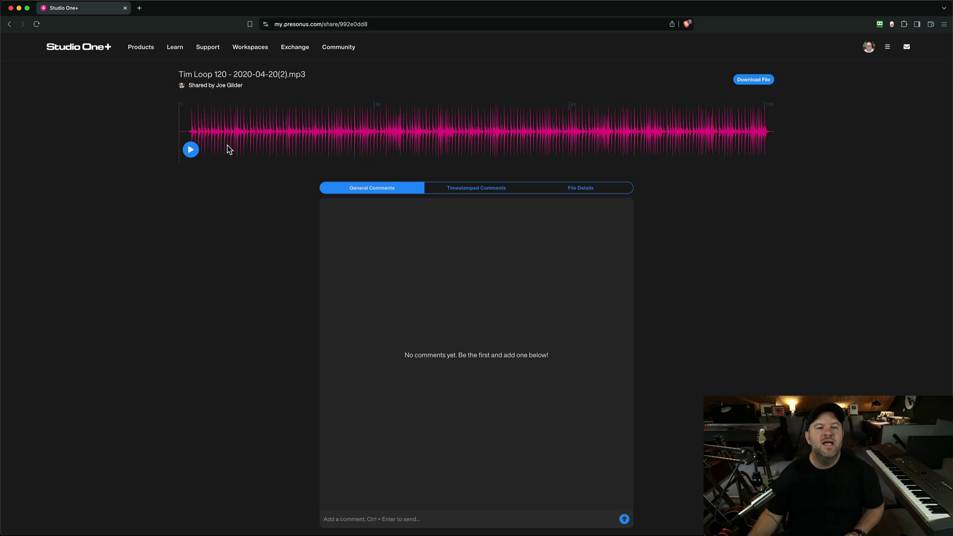
pyautogui.press('super+Tab')
pyautogui.press('super+Tab')
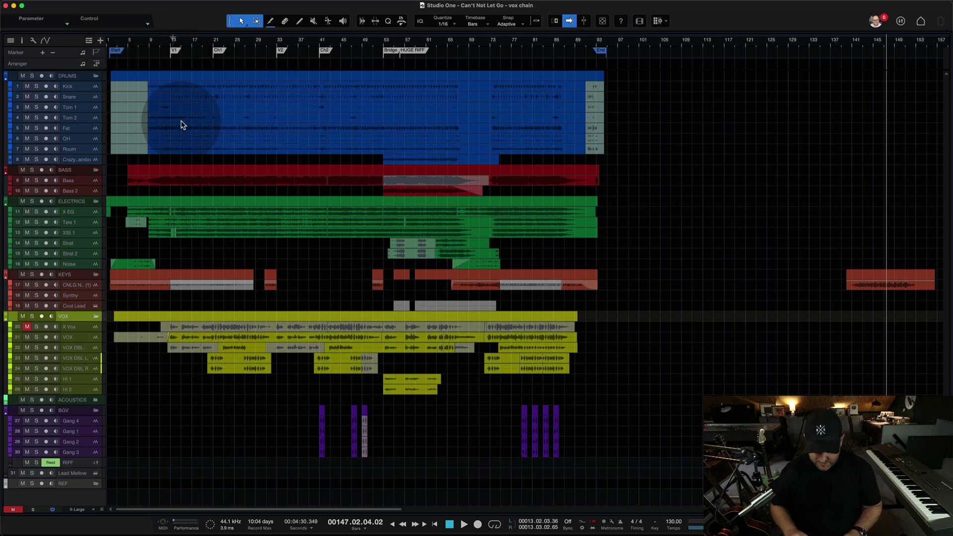
# - From the song start, export the MIX 1 MP3 mixdown with publishing set to Upload to Studio One+
pyautogui.press(',')
pyautogui.press('e')
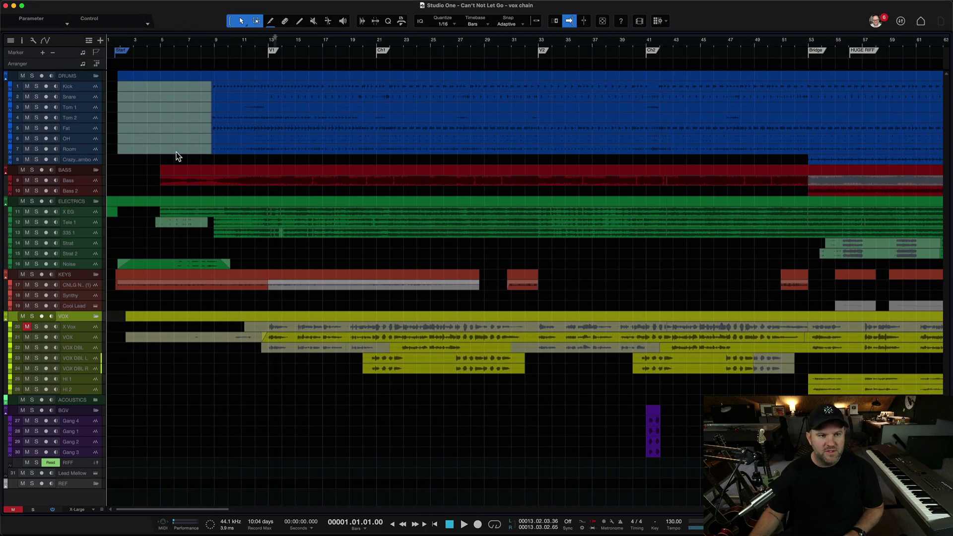
pyautogui.press('w')
pyautogui.press('super+e')
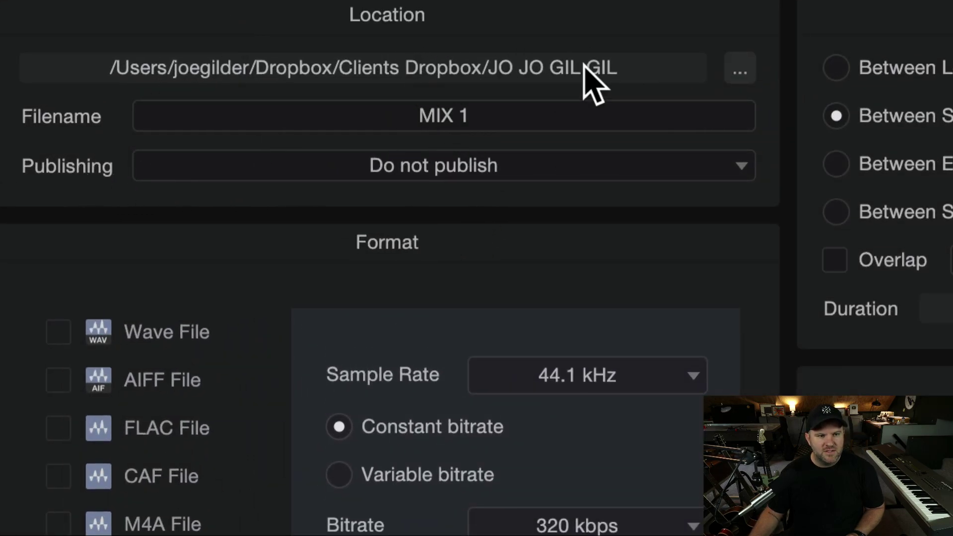
pyautogui.click(494, 167)
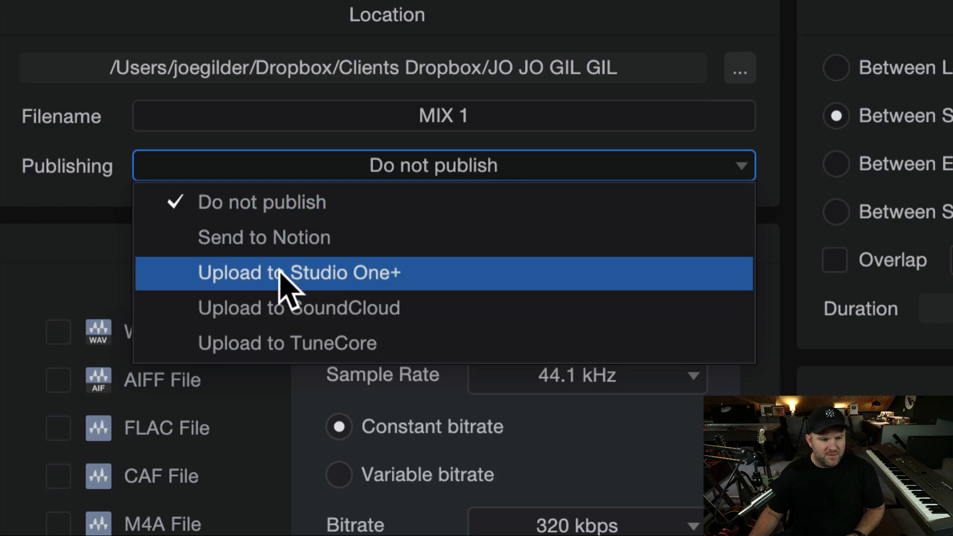
pyautogui.click(283, 273)
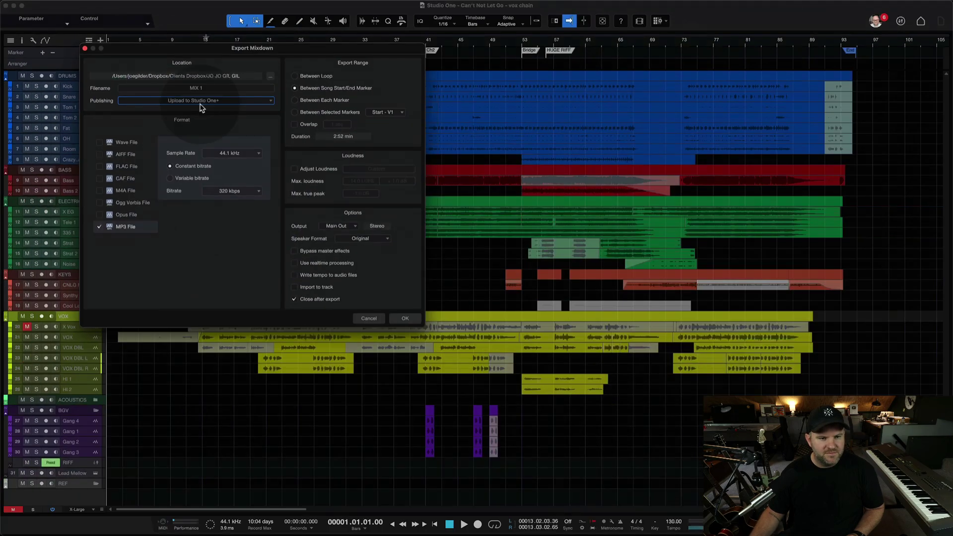
pyautogui.click(402, 318)
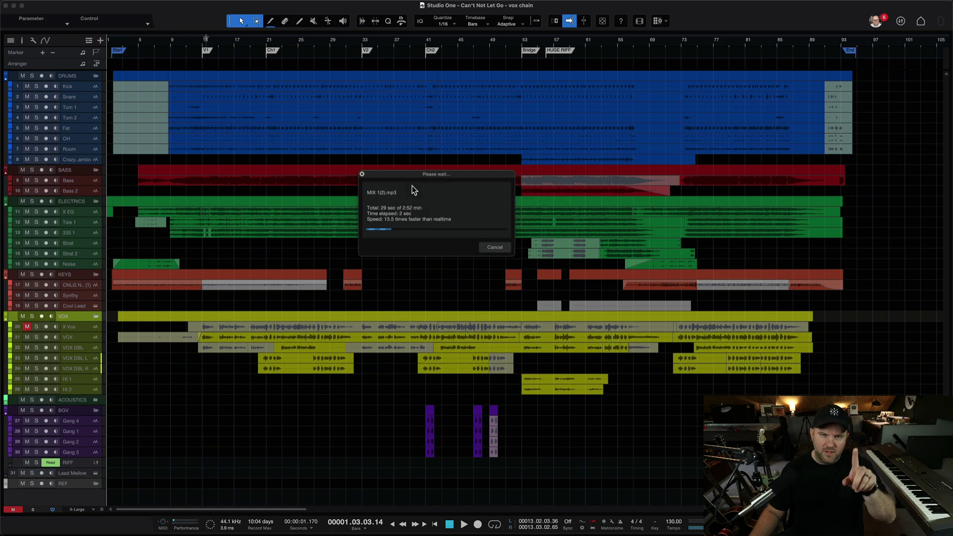
# - Upload the 6.76 MB MIX 1(2).mp3 into the Silly Goose Time workspace
pyautogui.moveTo(626, 74); pyautogui.dragTo(335, 108)
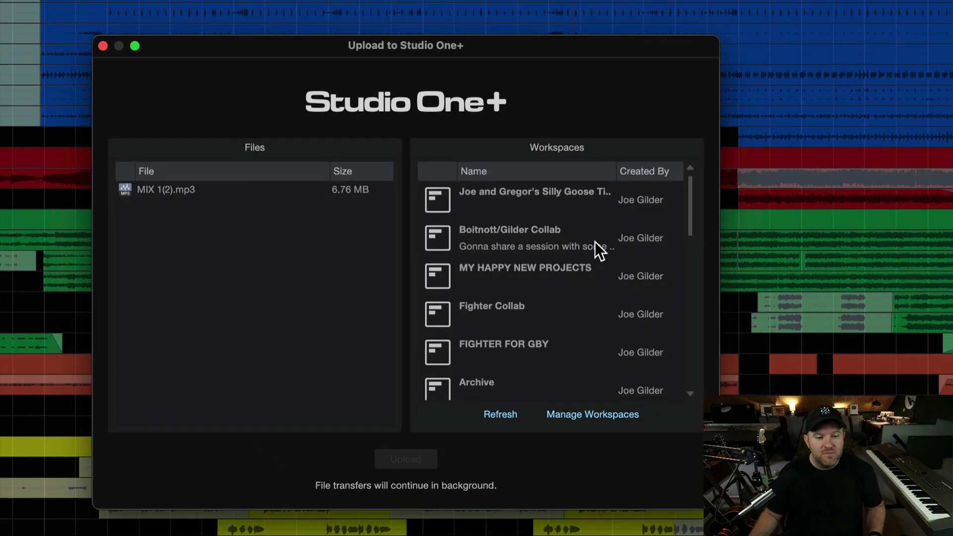
pyautogui.scroll(-10, 595, 234)
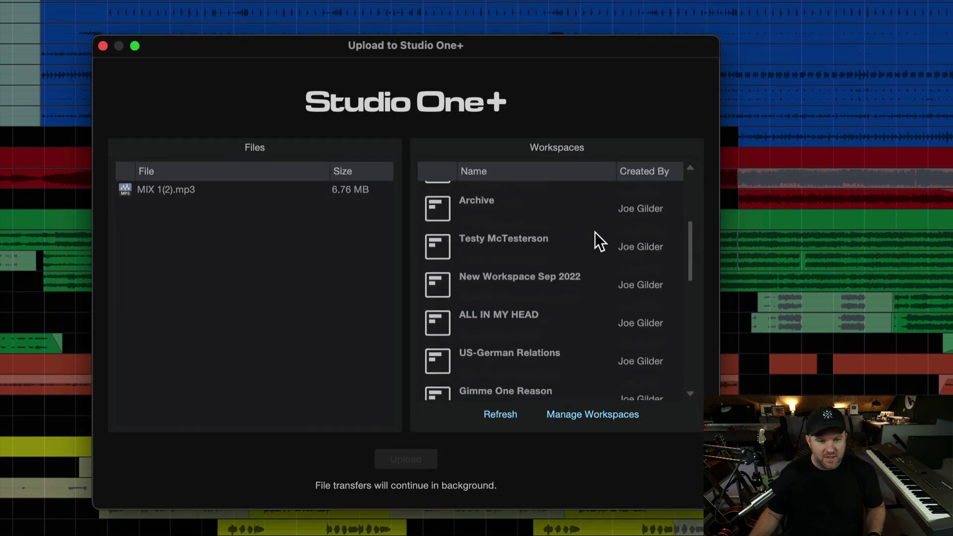
pyautogui.scroll(5, 595, 231)
pyautogui.scroll(5, 594, 231)
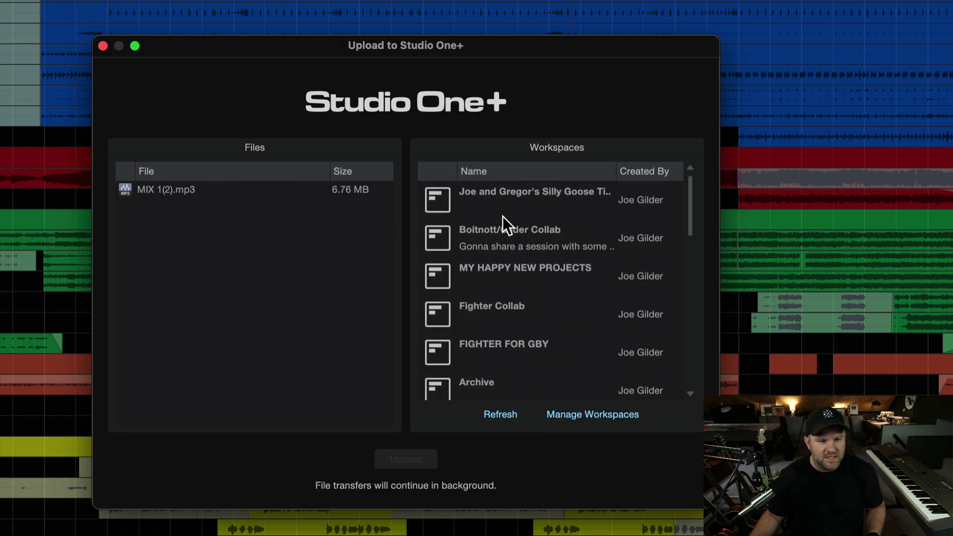
pyautogui.click(509, 201)
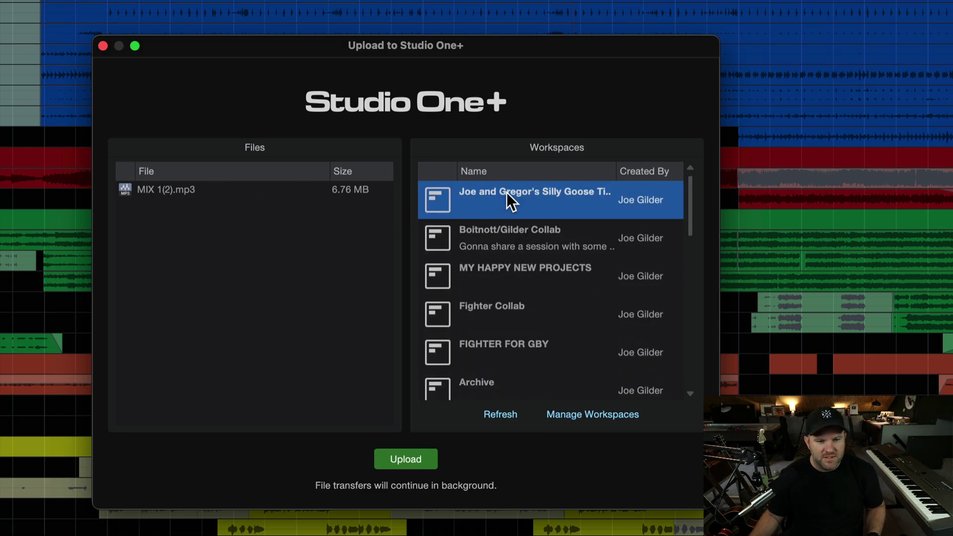
pyautogui.click(416, 460)
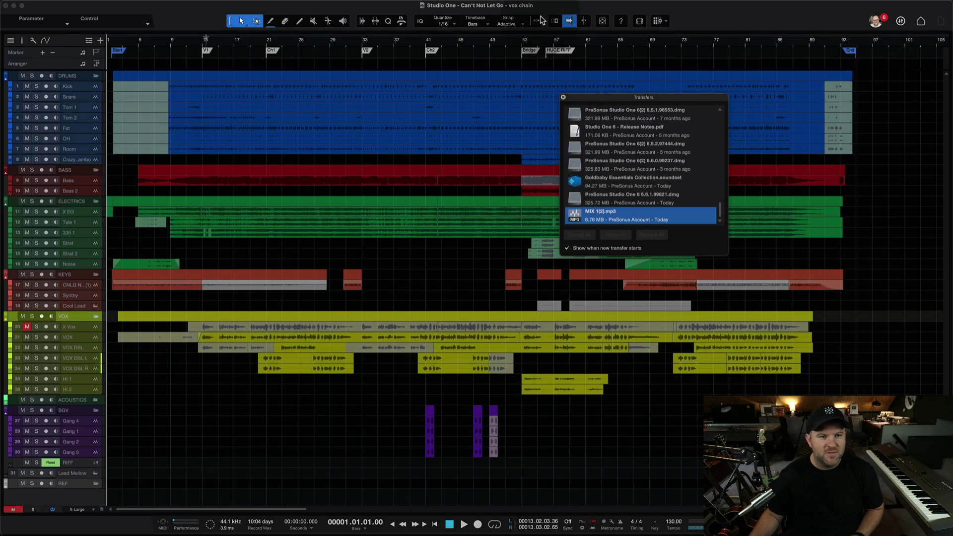
# - In the browser, return to the workspace's file list and dismiss the old shareable-link confirmation
pyautogui.press('super+Tab')
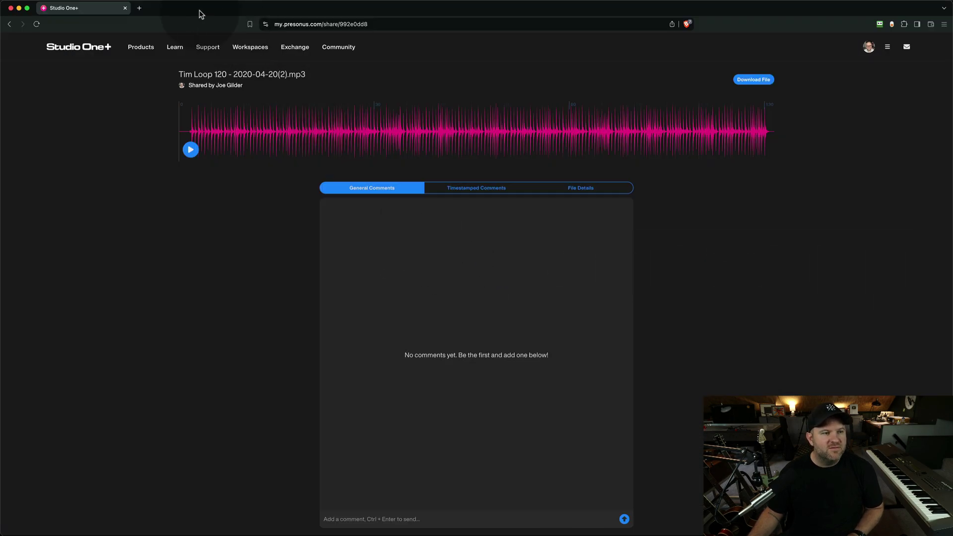
pyautogui.press('super+bracketleft')
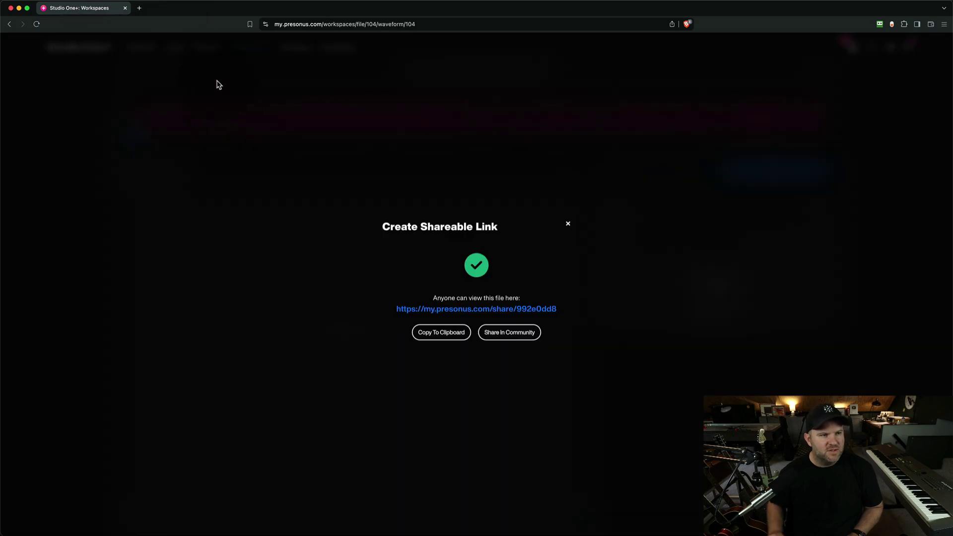
pyautogui.click(10, 24)
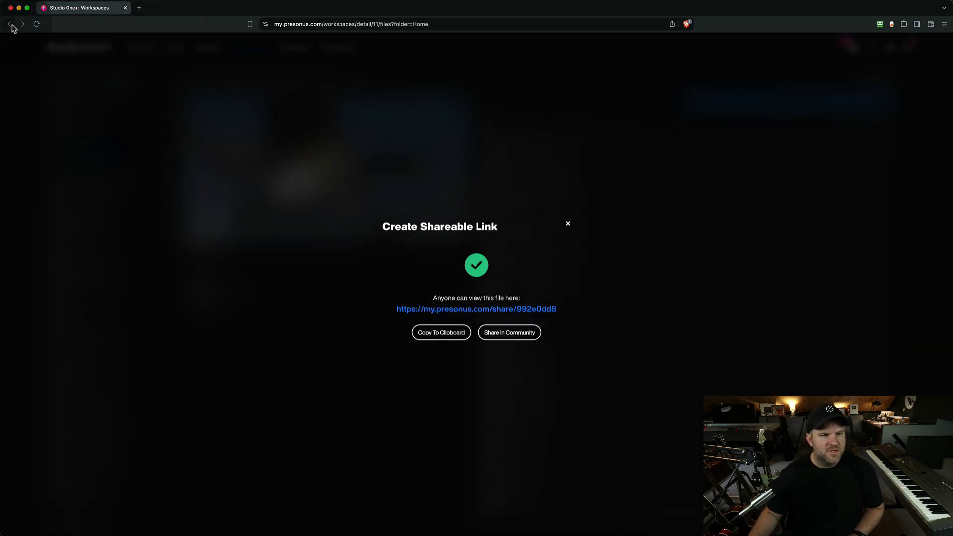
pyautogui.click(568, 226)
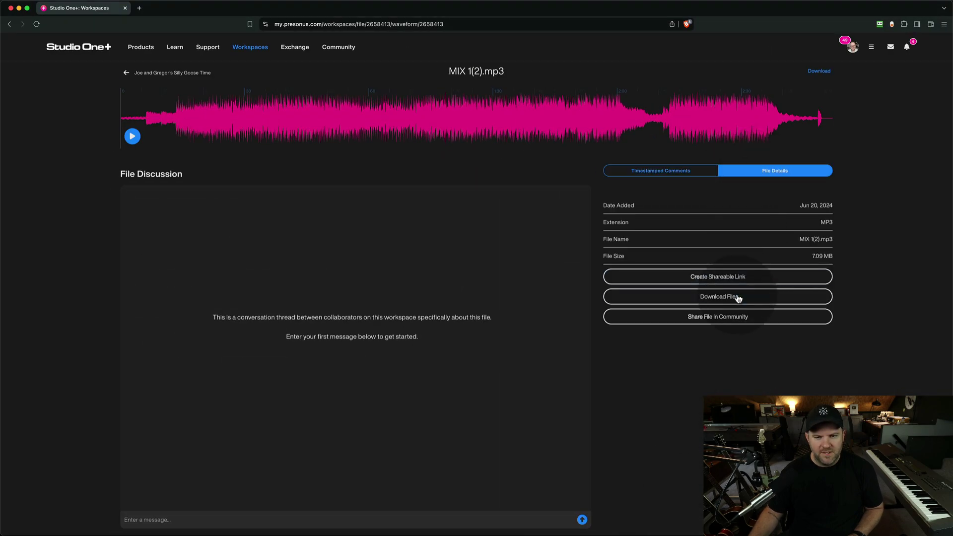
pyautogui.click(715, 276)
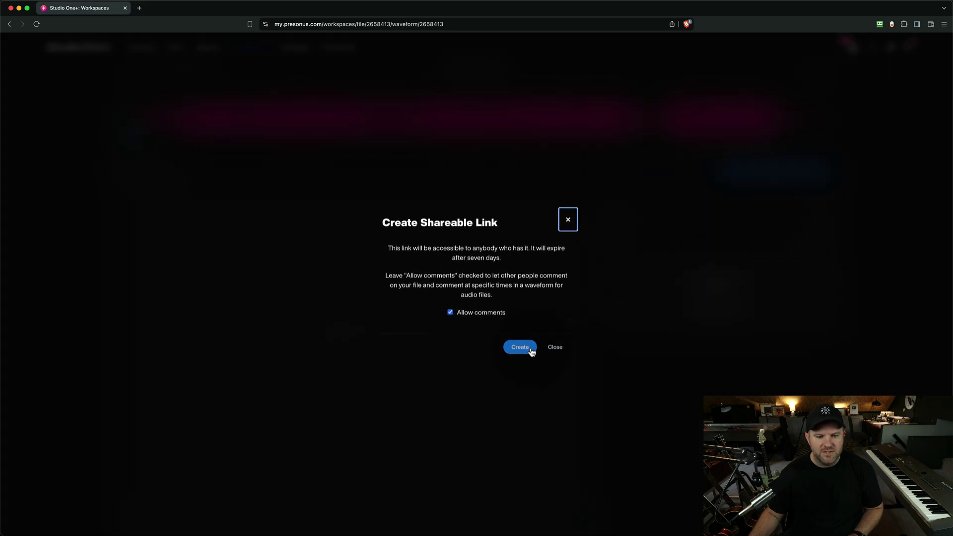
pyautogui.click(554, 347)
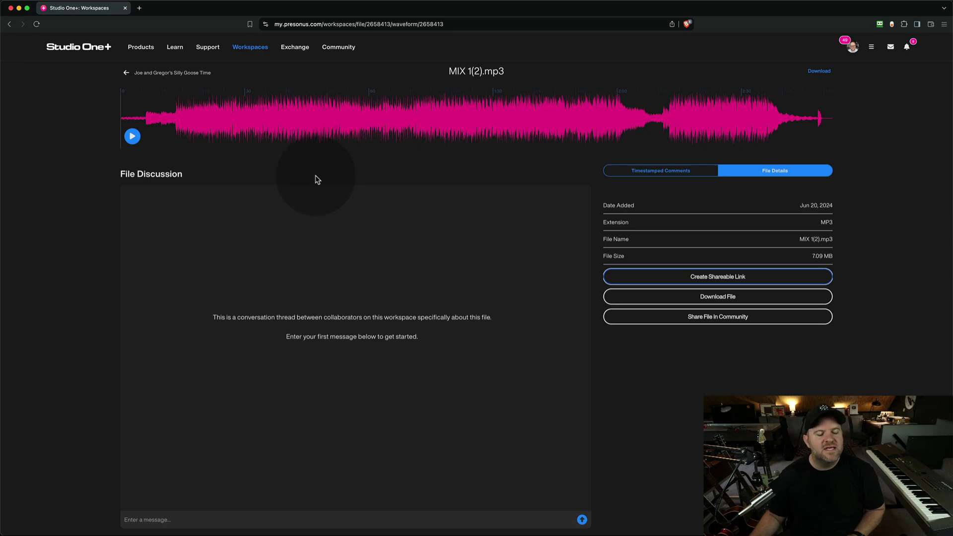
# - Close the Transfers panel and save the 'Can't Not Let Go - vox chain' song
pyautogui.press('super+Tab')
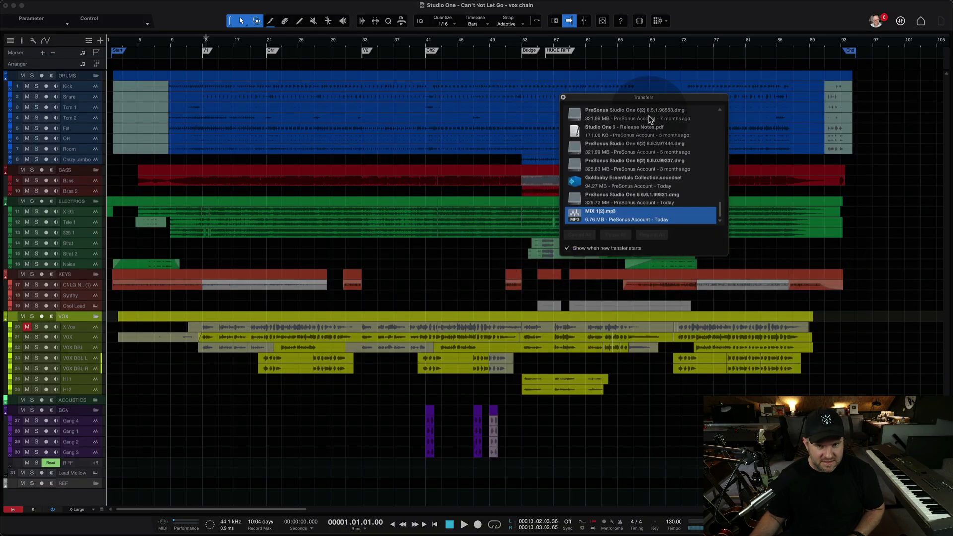
pyautogui.click(562, 97)
pyautogui.press('super+s')
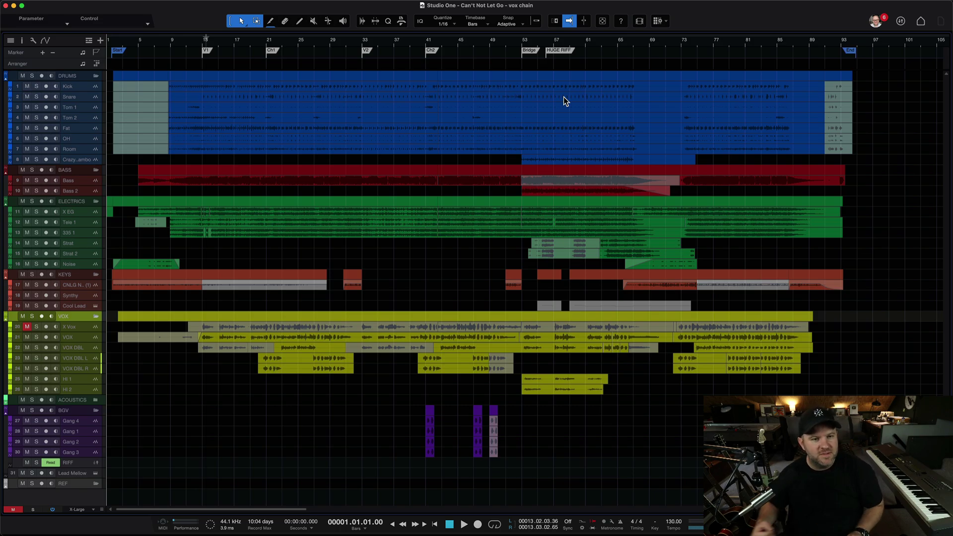
pyautogui.press('super+Tab')
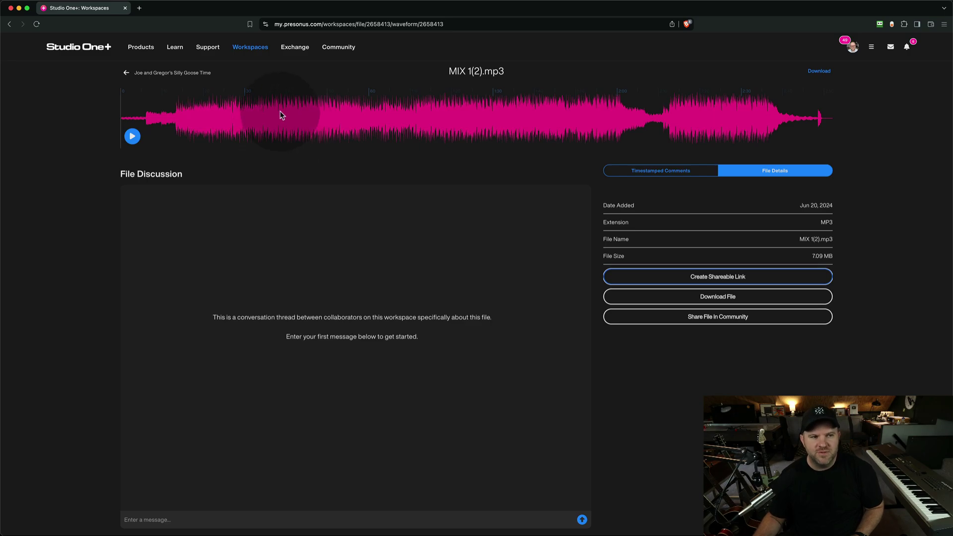
pyautogui.press('super+Tab')
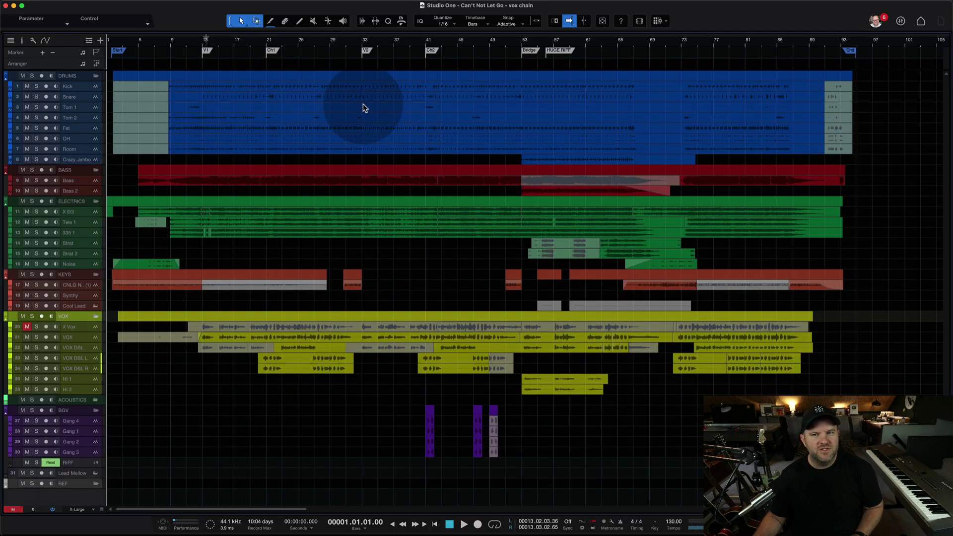